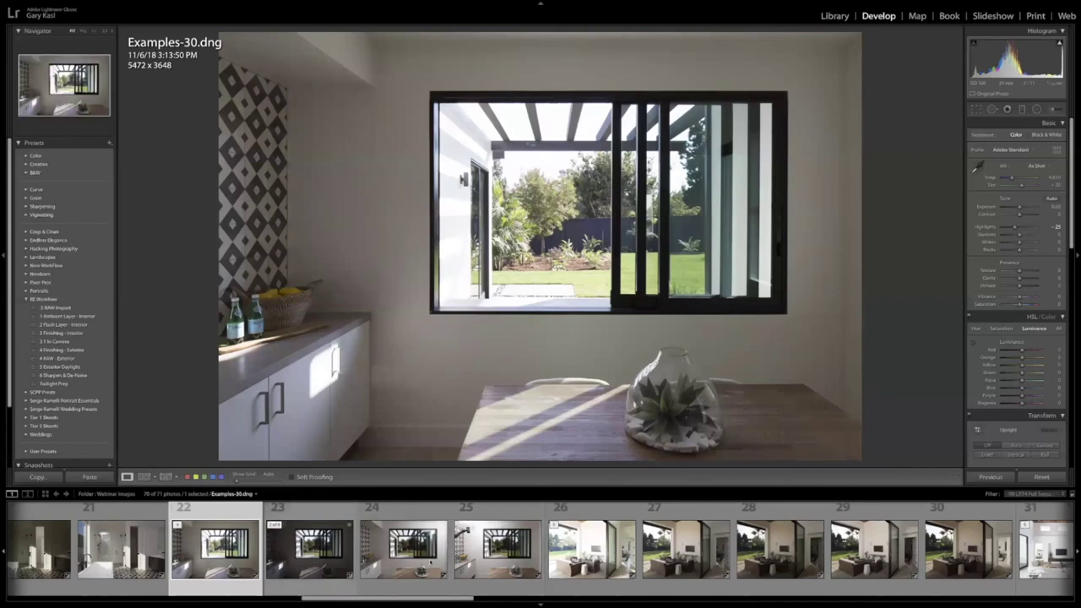
# - Add photos 24 and 25 to the selection and apply the preset "1 Ambient Layer - Interior" to Examples-30
pyautogui.keyDown('ctrl'); pyautogui.click(405, 548); pyautogui.keyUp('ctrl')
pyautogui.keyDown('ctrl'); pyautogui.click(486, 550); pyautogui.keyUp('ctrl')
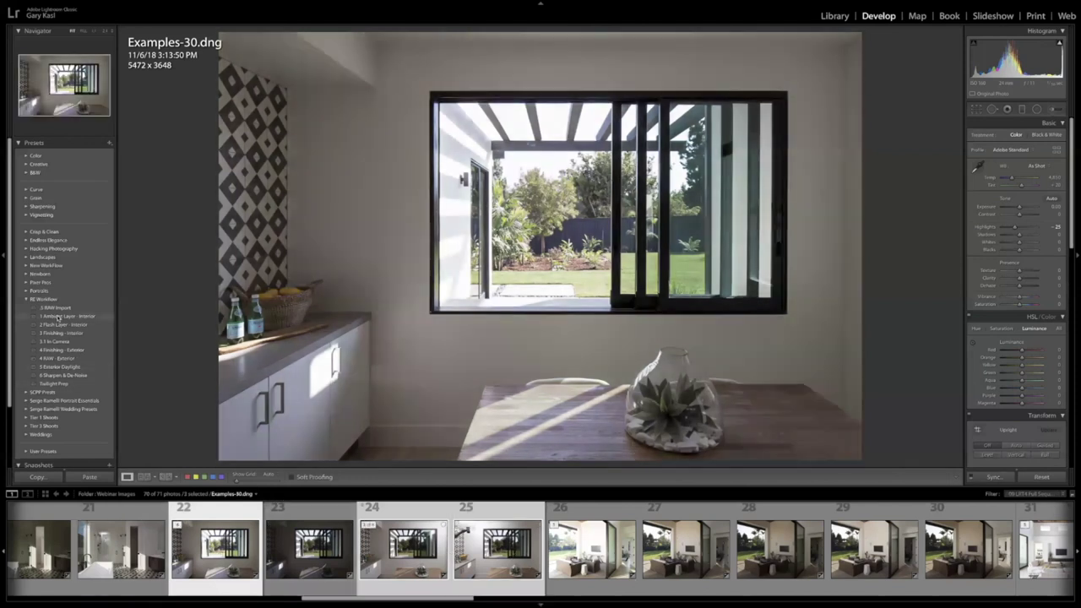
pyautogui.click(58, 317)
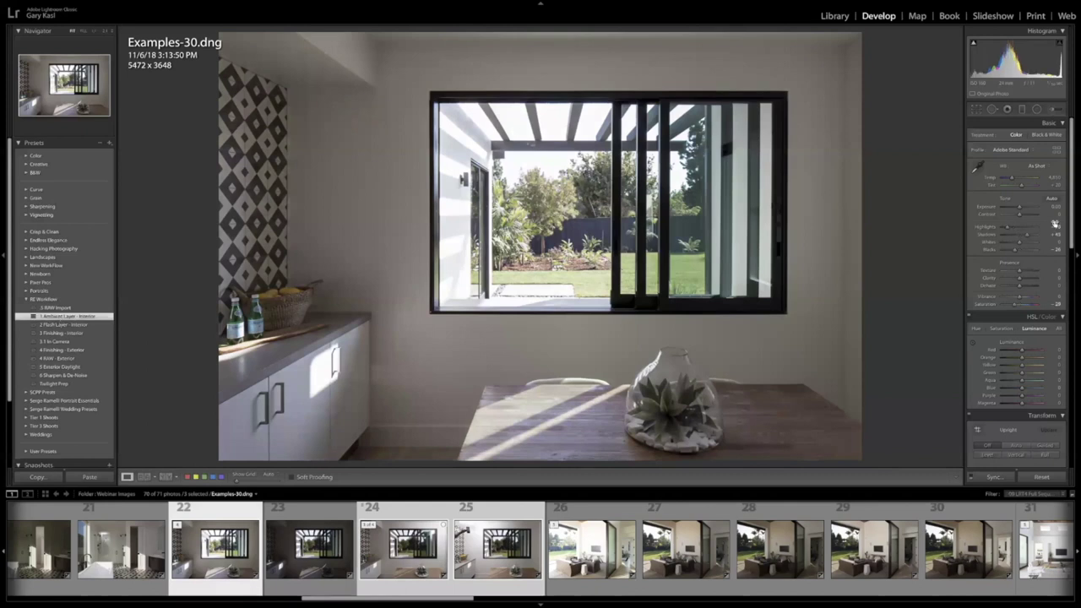
# - Set Highlights to -100 and Exposure to +0.95 for the ambient photo Examples-30
pyautogui.moveTo(1054, 206); pyautogui.dragTo(1074, 207)
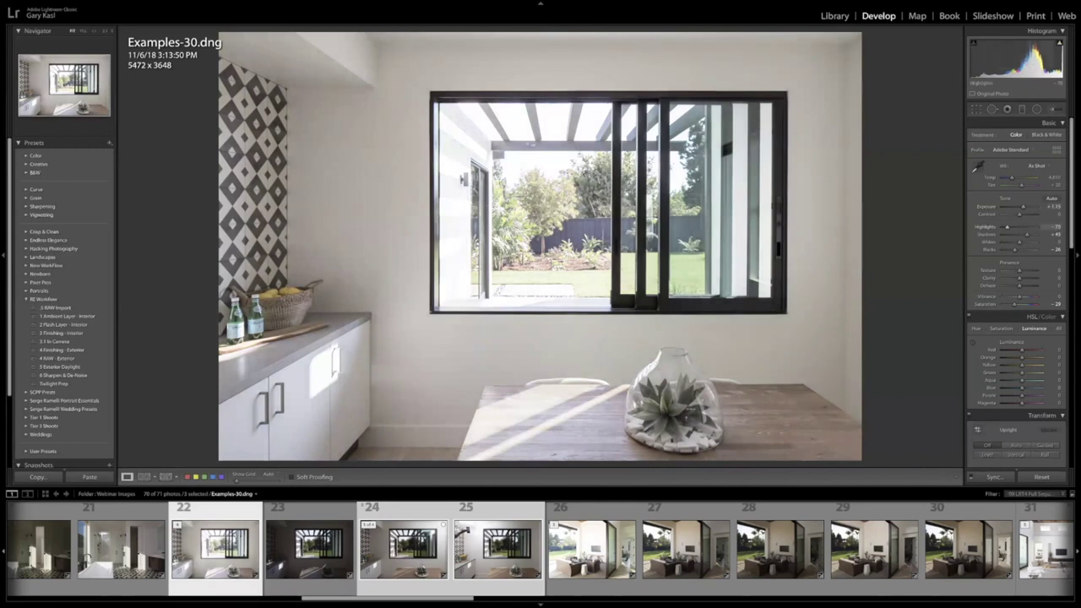
pyautogui.moveTo(1055, 227); pyautogui.dragTo(1044, 228)
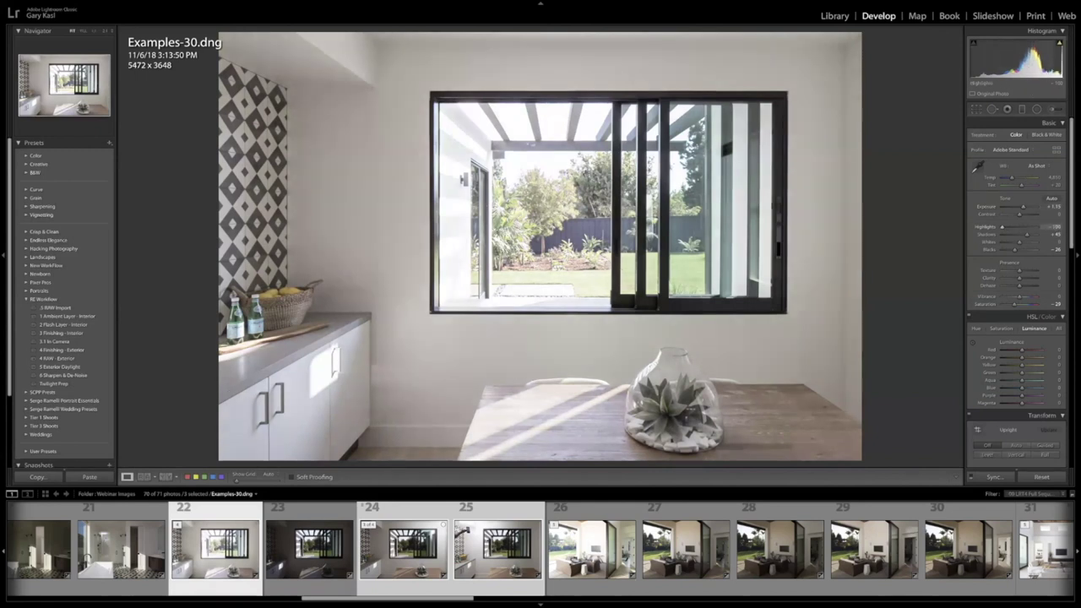
pyautogui.click(1052, 236)
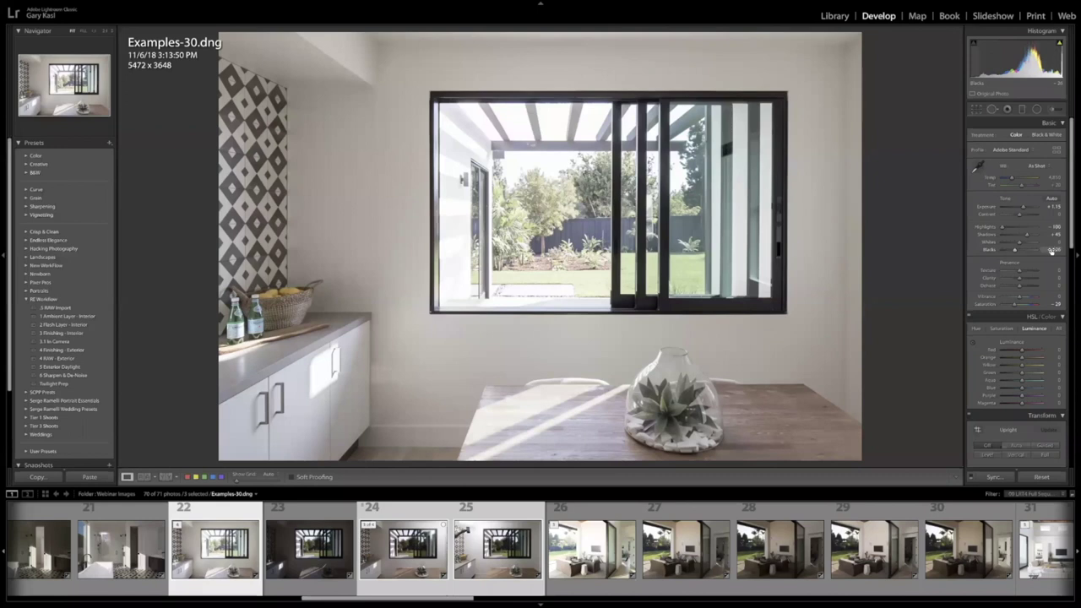
pyautogui.click(1054, 206)
pyautogui.write('0.95')
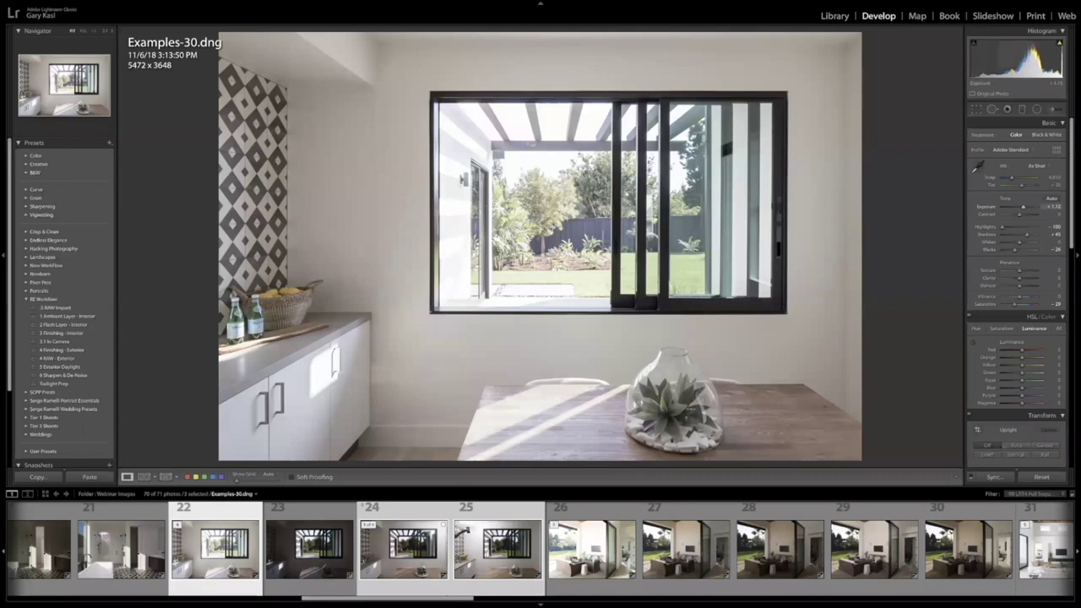
pyautogui.press('Return')
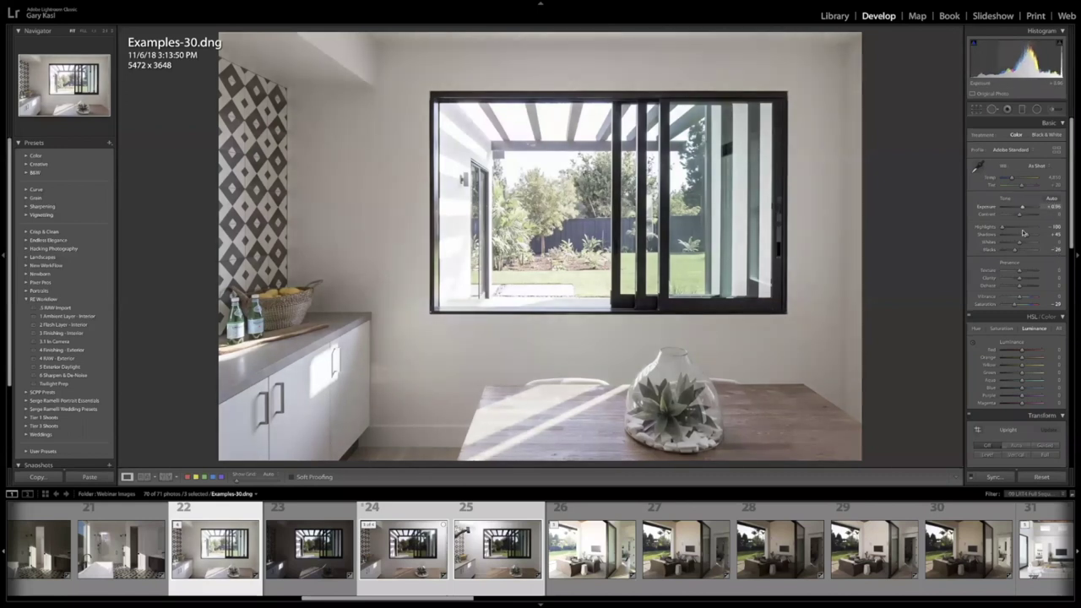
# - Apply the preset "2 Flash Layer - Interior" to Examples-32 and raise its Exposure to +0.62
pyautogui.click(413, 556)
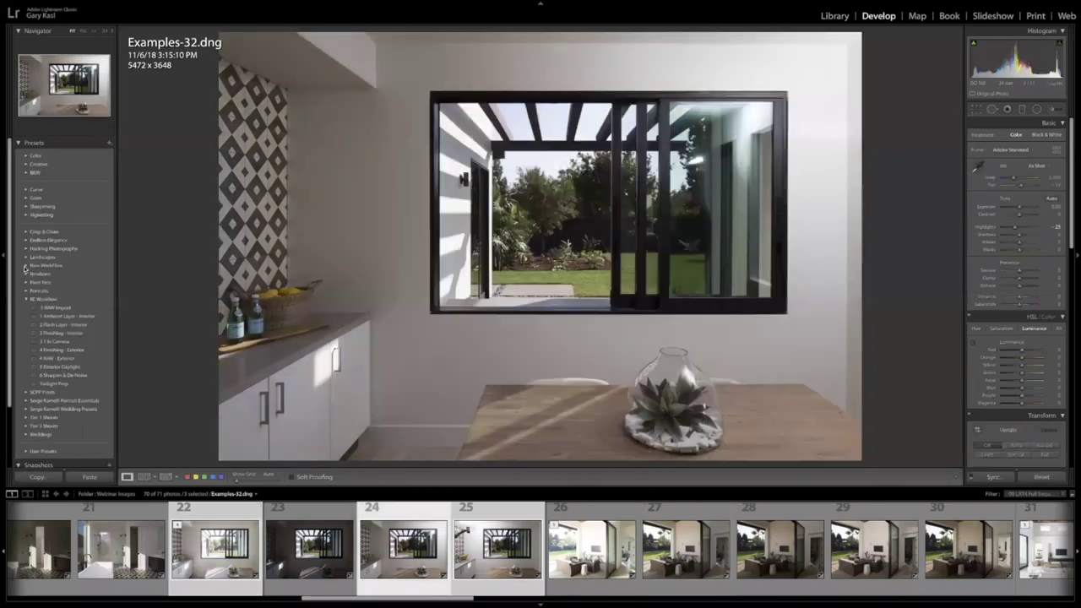
pyautogui.click(59, 326)
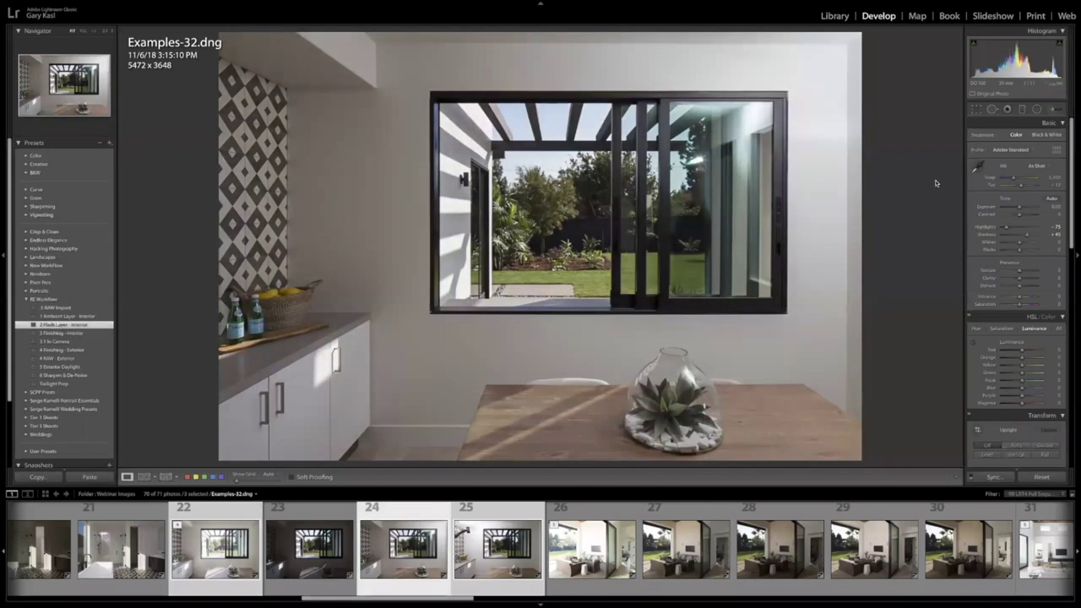
pyautogui.click(1055, 206)
pyautogui.moveTo(1020, 206); pyautogui.dragTo(1052, 206)
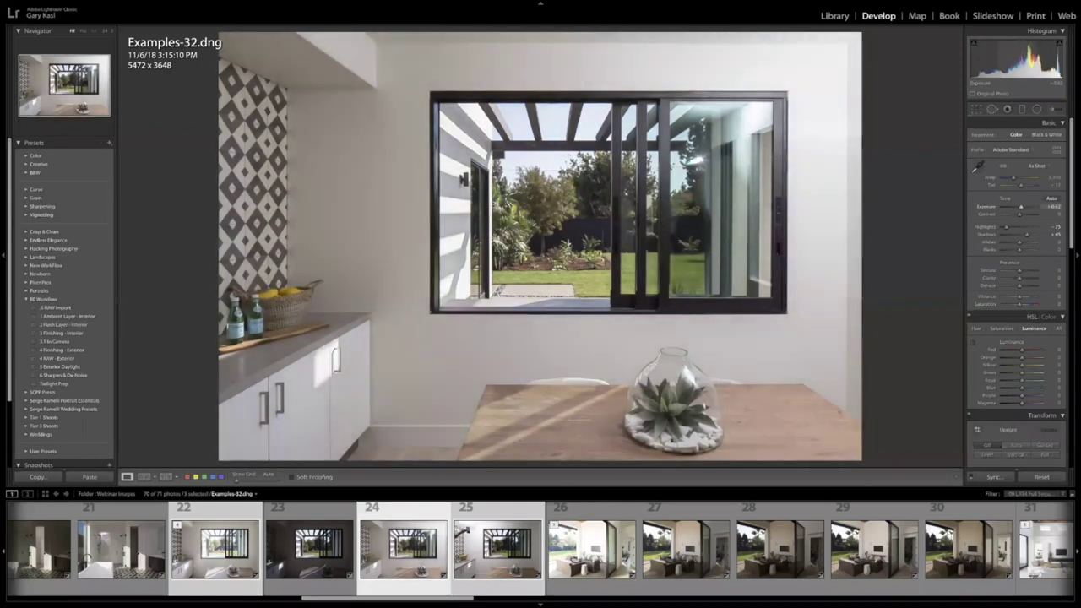
# - Copy the develop settings of Examples-32 and paste them onto Examples-33
pyautogui.click(36, 477)
pyautogui.press('Return')
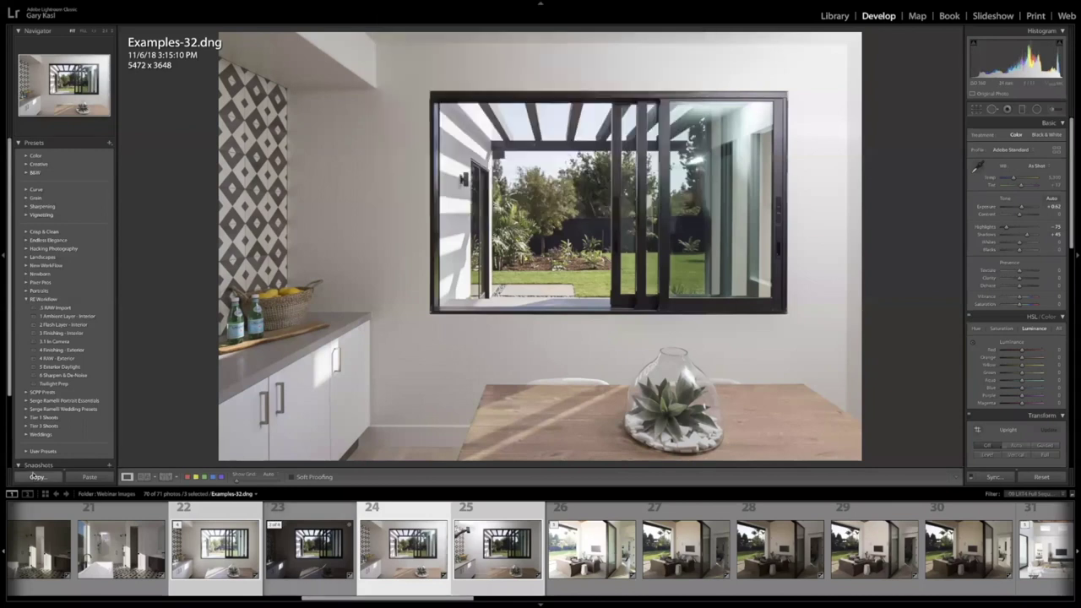
pyautogui.click(504, 544)
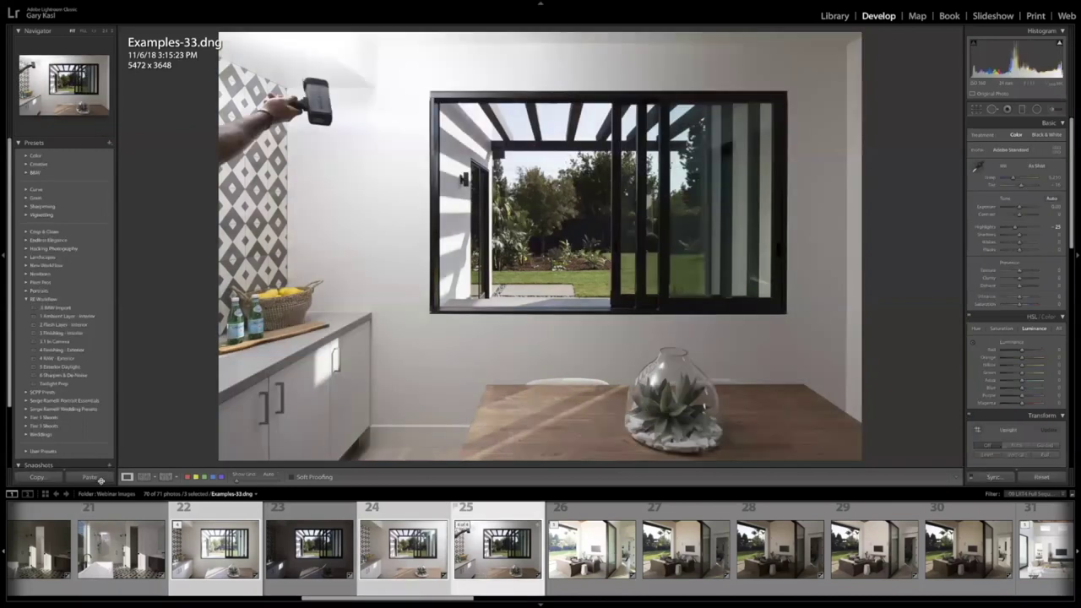
pyautogui.click(90, 477)
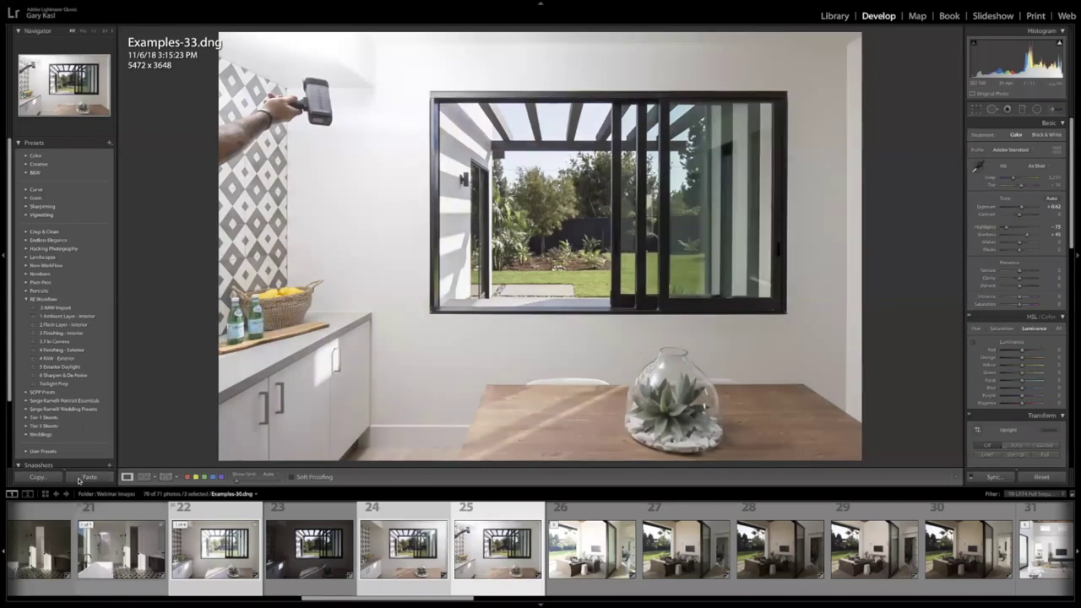
# - Lower the Exposure of Examples-33 slightly
pyautogui.click(37, 477)
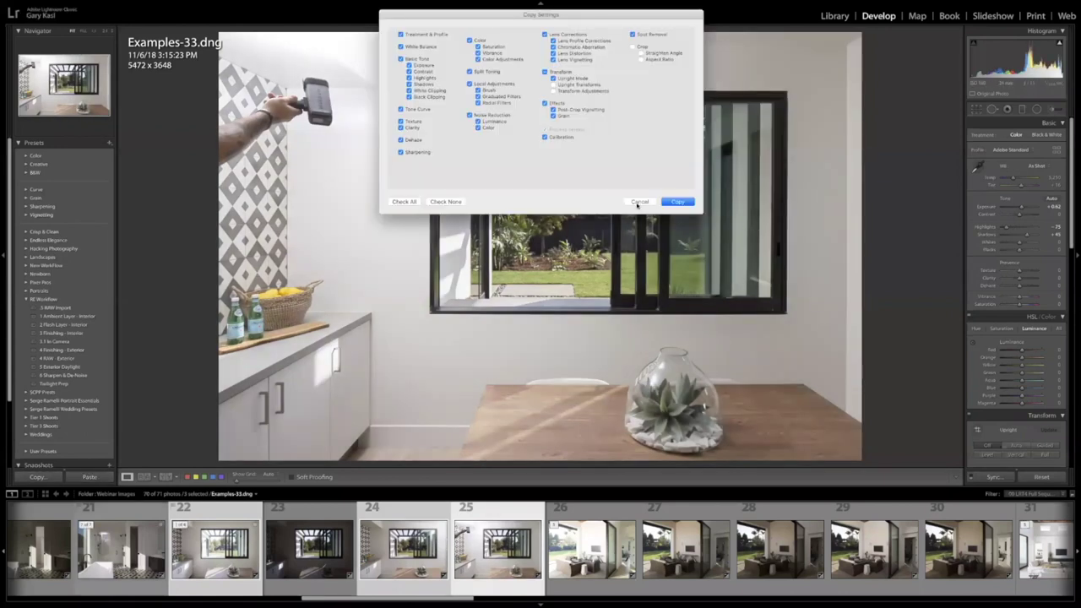
pyautogui.click(638, 201)
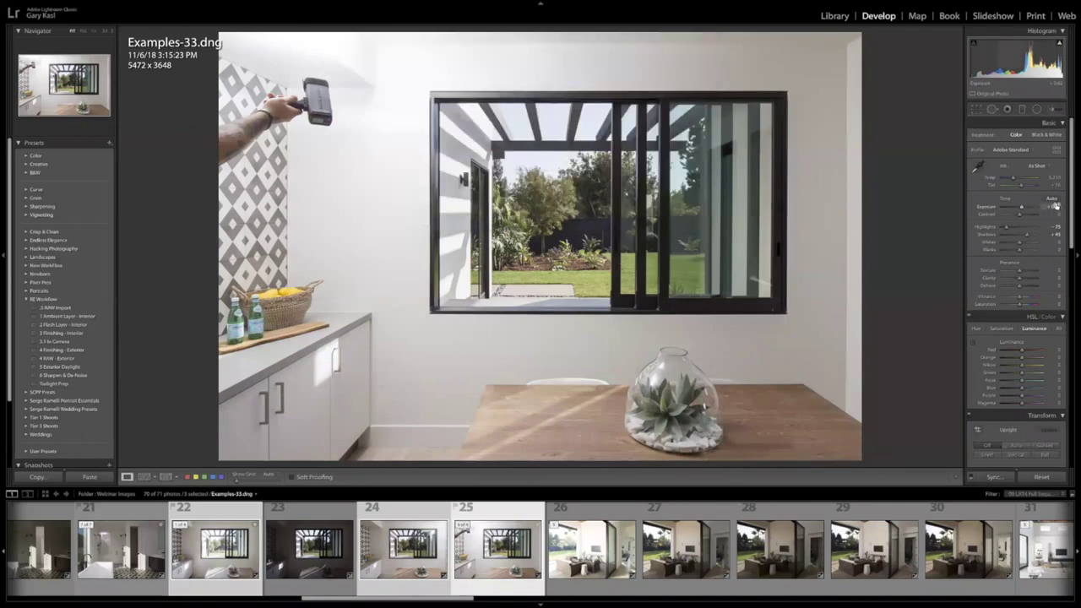
pyautogui.moveTo(1054, 205); pyautogui.dragTo(1051, 205)
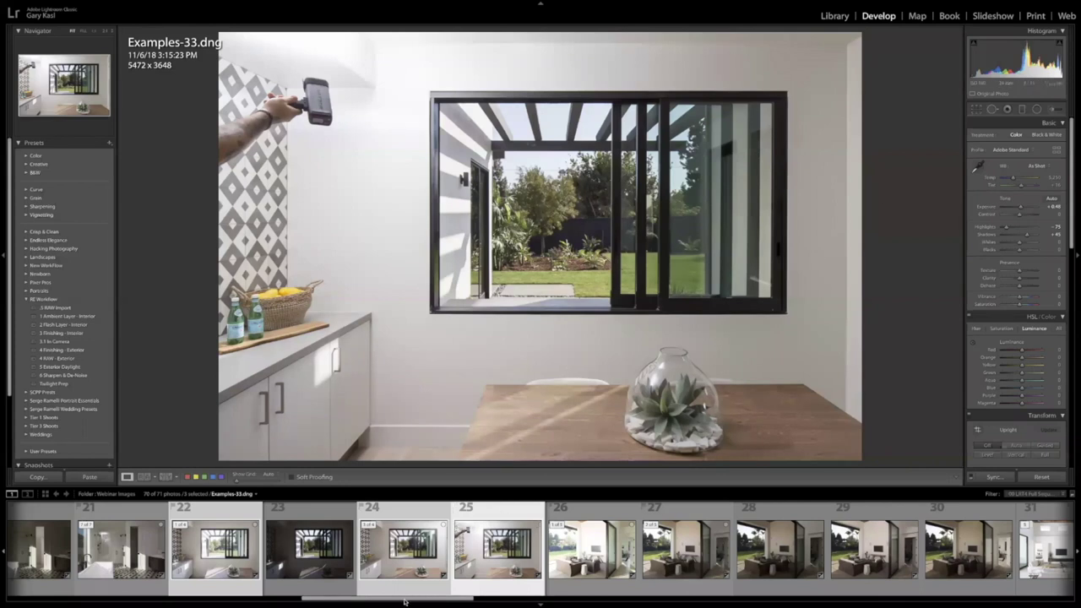
# - Open the three selected photos as layers of one document in Photoshop
pyautogui.click(409, 548)
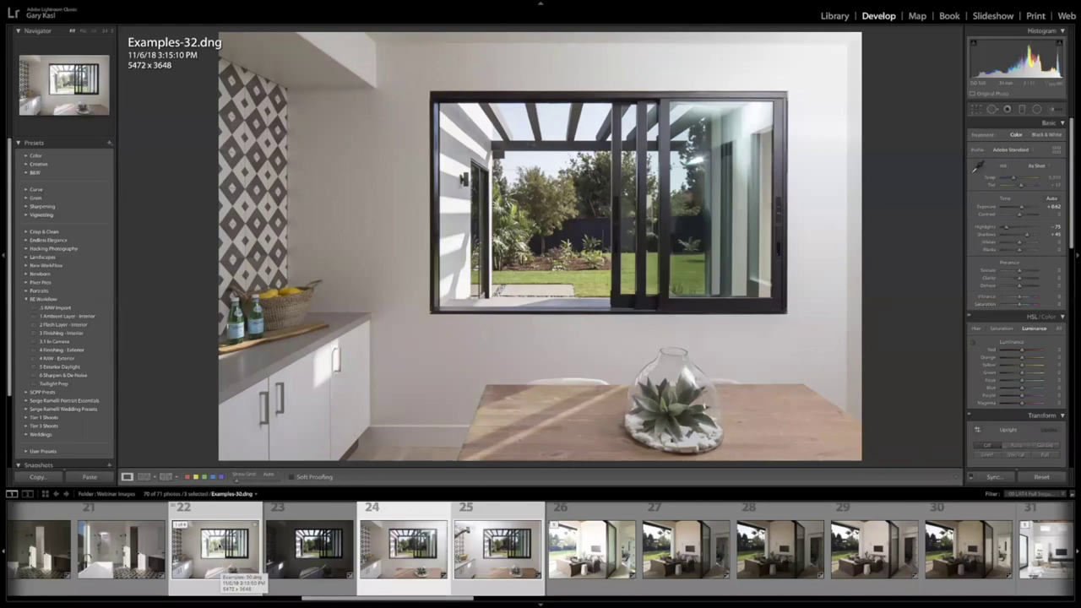
pyautogui.rightClick(221, 572)
pyautogui.moveTo(296, 411)
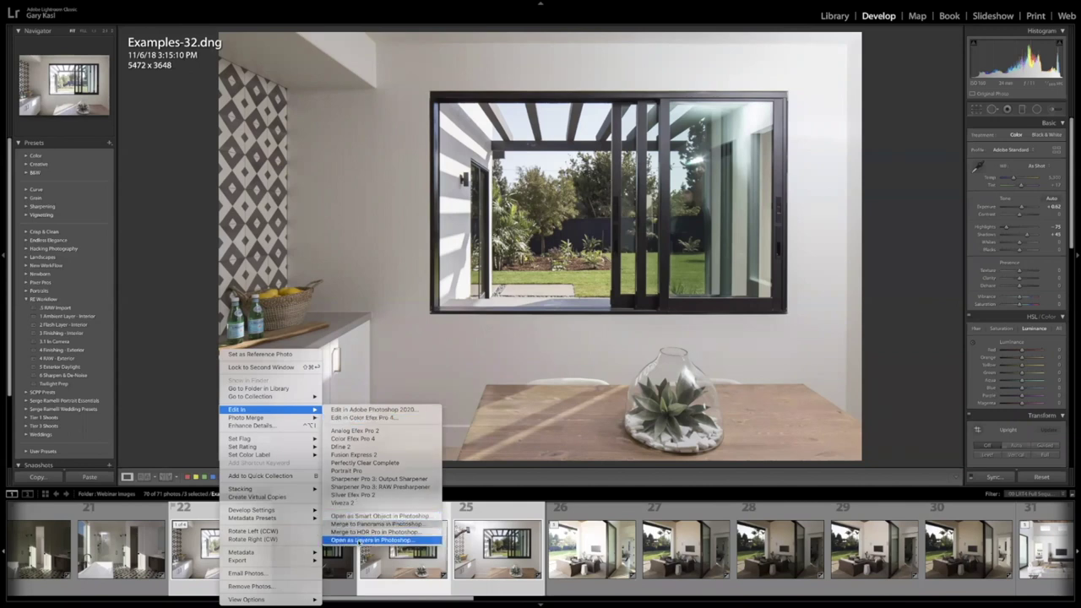
pyautogui.click(359, 541)
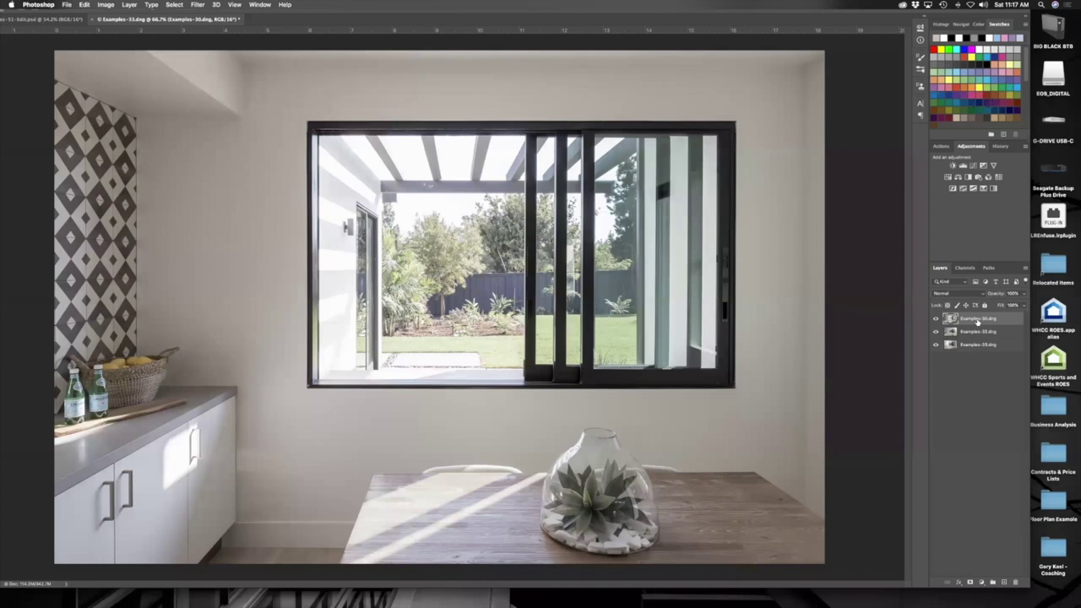
# - Move the Examples-30 layer to the bottom of the stack and add a layer mask to the Examples-32 layer
pyautogui.moveTo(977, 318); pyautogui.dragTo(978, 371)
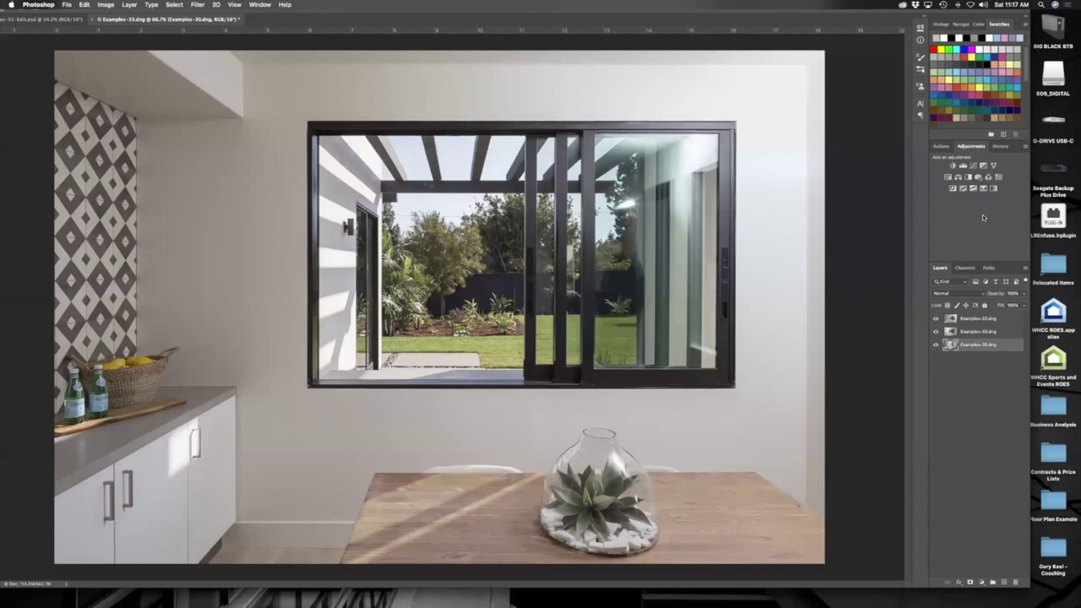
pyautogui.click(971, 324)
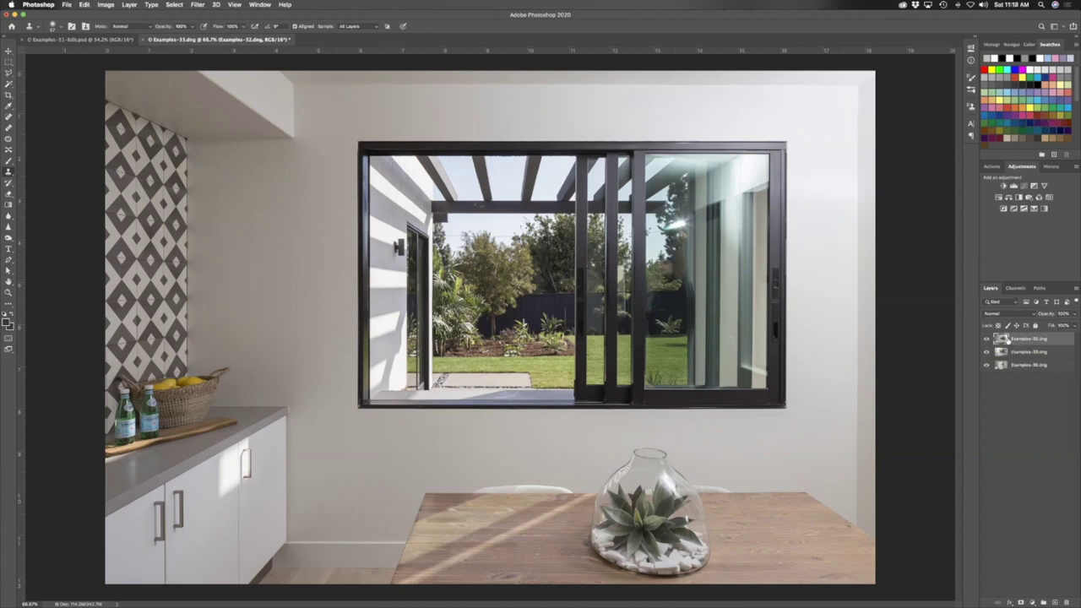
pyautogui.moveTo(1018, 355); pyautogui.dragTo(1020, 342)
pyautogui.click(1019, 599)
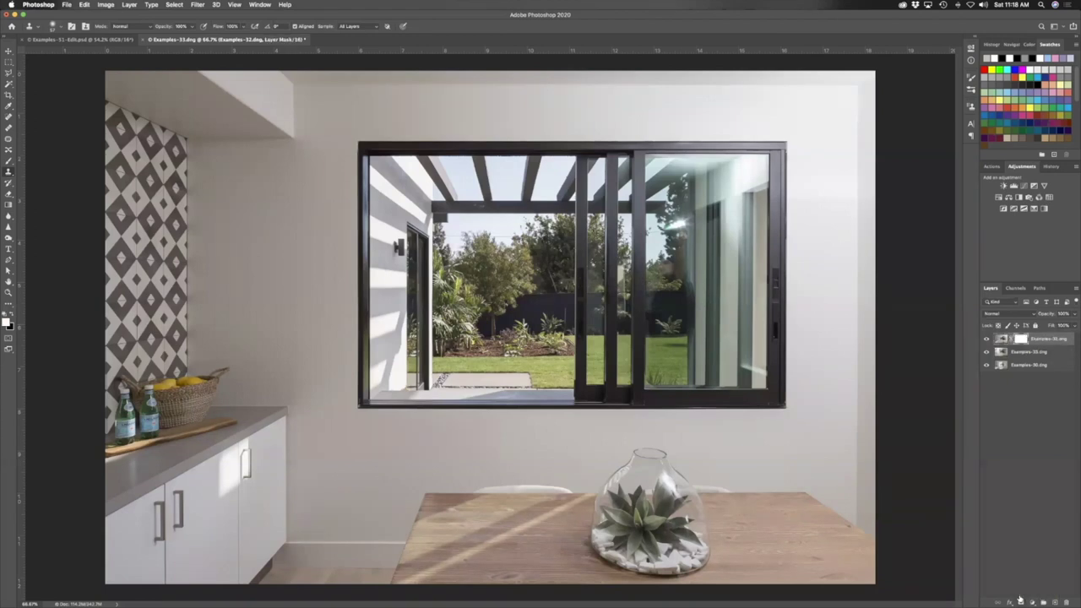
# - Fill the Examples-32 layer mask with 50% gray
pyautogui.click(84, 5)
pyautogui.click(103, 140)
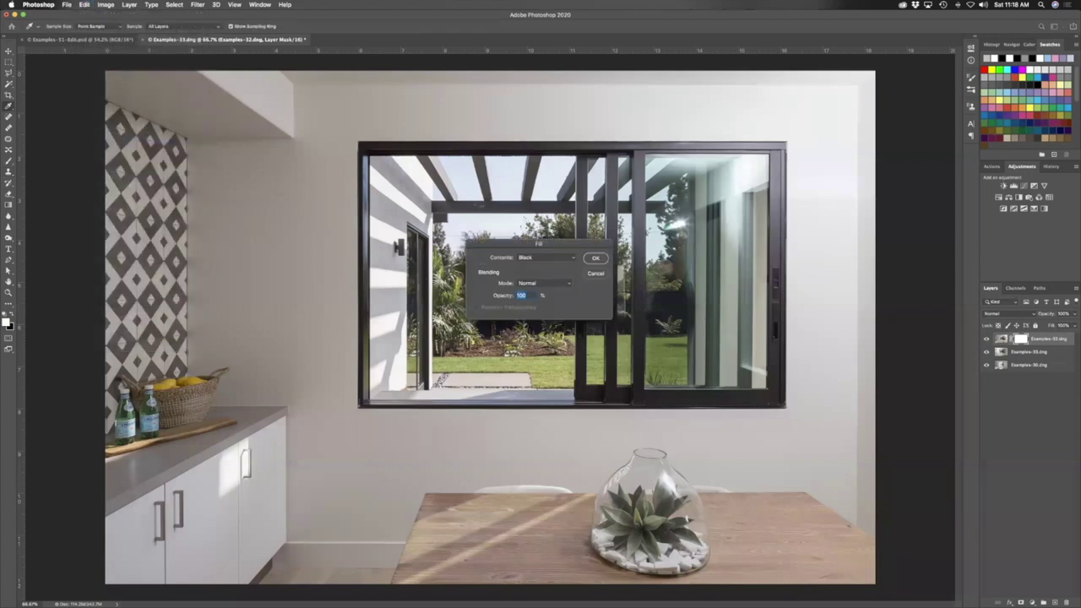
pyautogui.click(549, 257)
pyautogui.click(547, 265)
pyautogui.click(595, 258)
pyautogui.press('s')
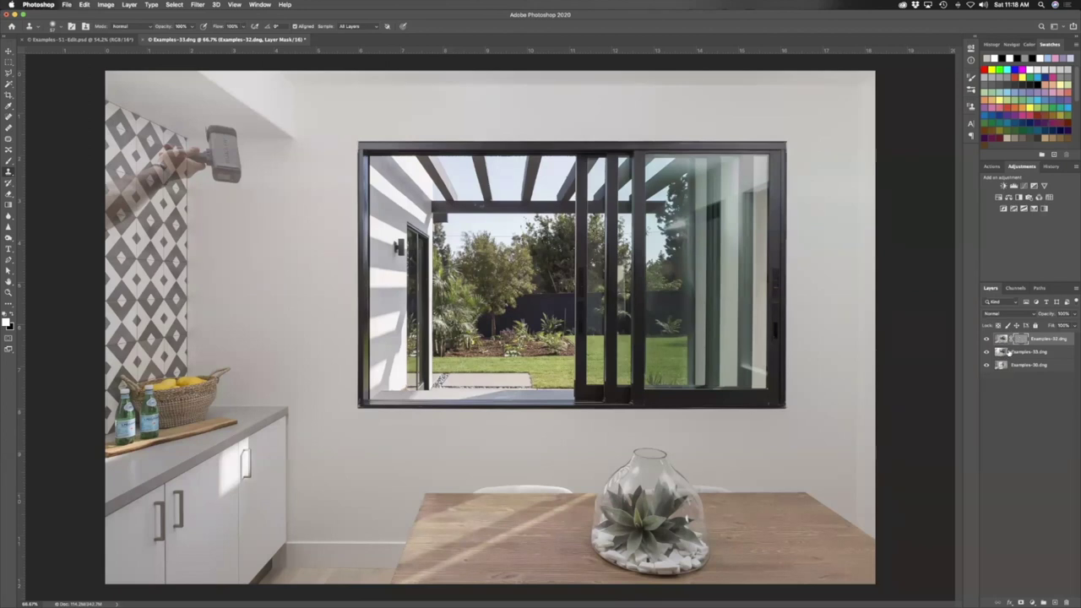
# - Paint white with the Brush over the left part of the Examples-32 mask to hide the arm holding the flash
pyautogui.press('b')
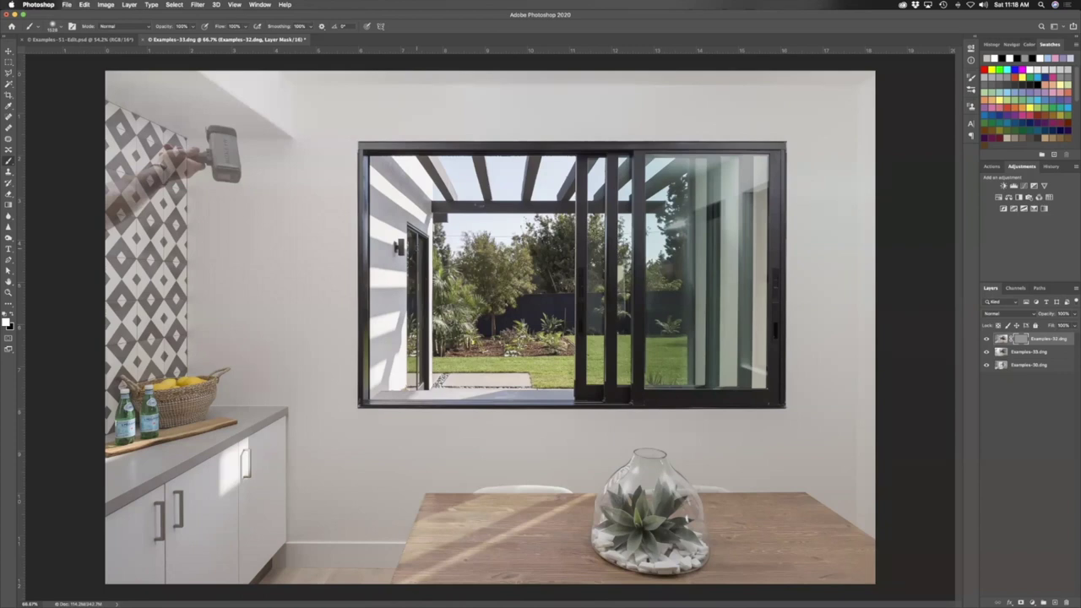
pyautogui.scroll(-3, 416, 248)
pyautogui.scroll(3, 416, 248)
pyautogui.scroll(-6, 417, 248)
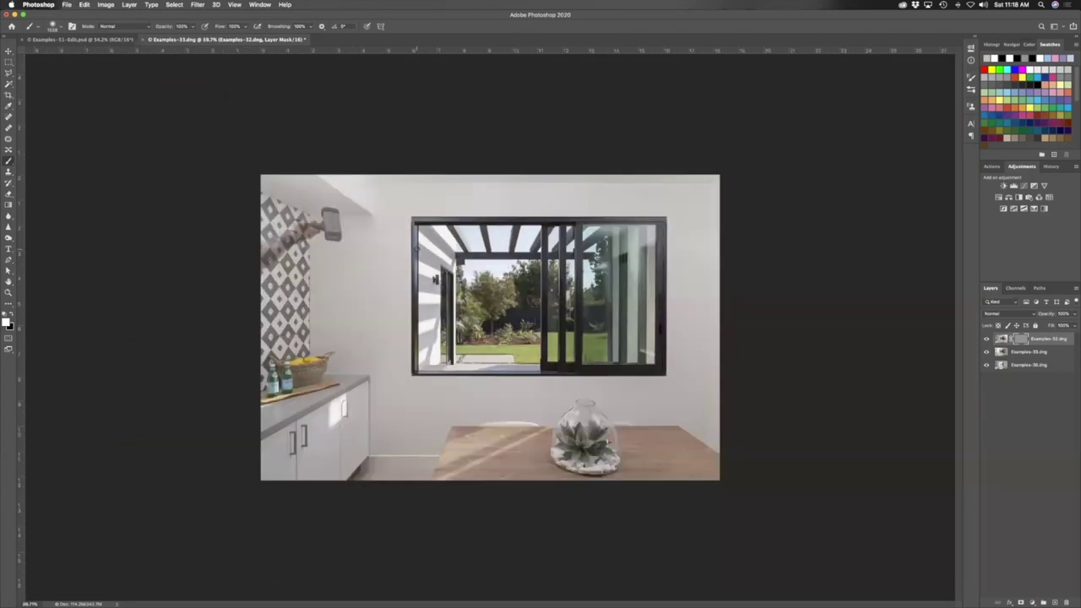
pyautogui.moveTo(396, 282); pyautogui.dragTo(505, 293)
pyautogui.press('super+plus')
pyautogui.press('super+0')
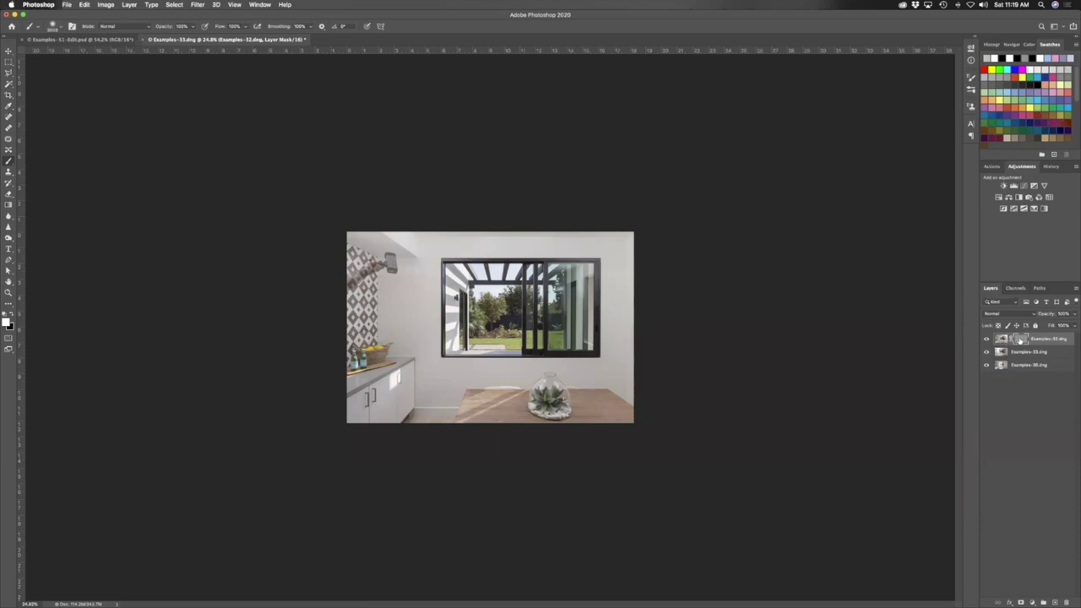
pyautogui.keyDown('shift'); pyautogui.click(1019, 339); pyautogui.keyUp('shift')
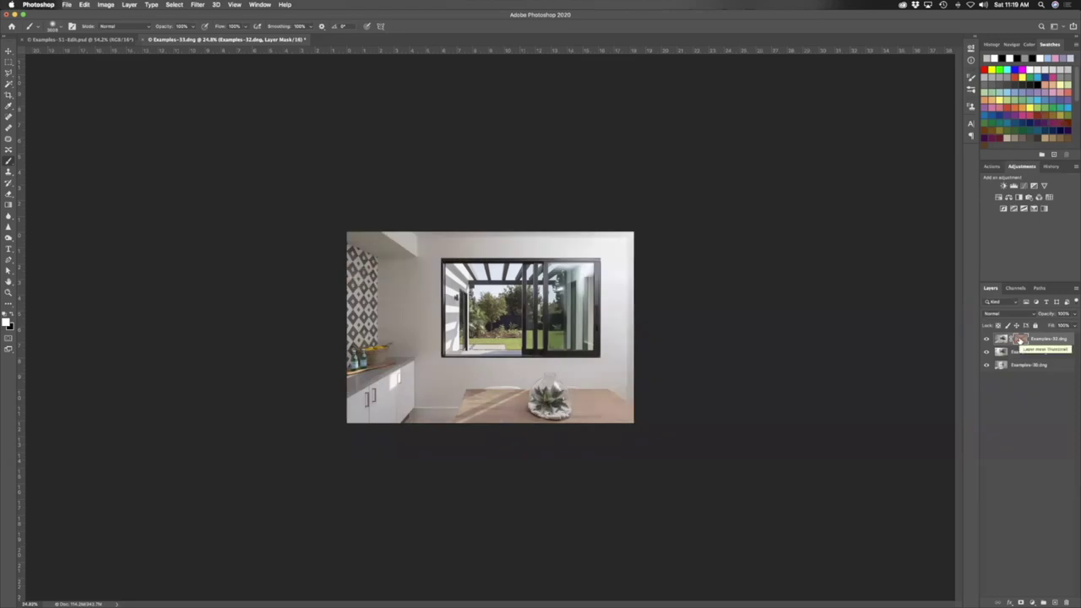
pyautogui.keyDown('shift'); pyautogui.click(1019, 339); pyautogui.keyUp('shift')
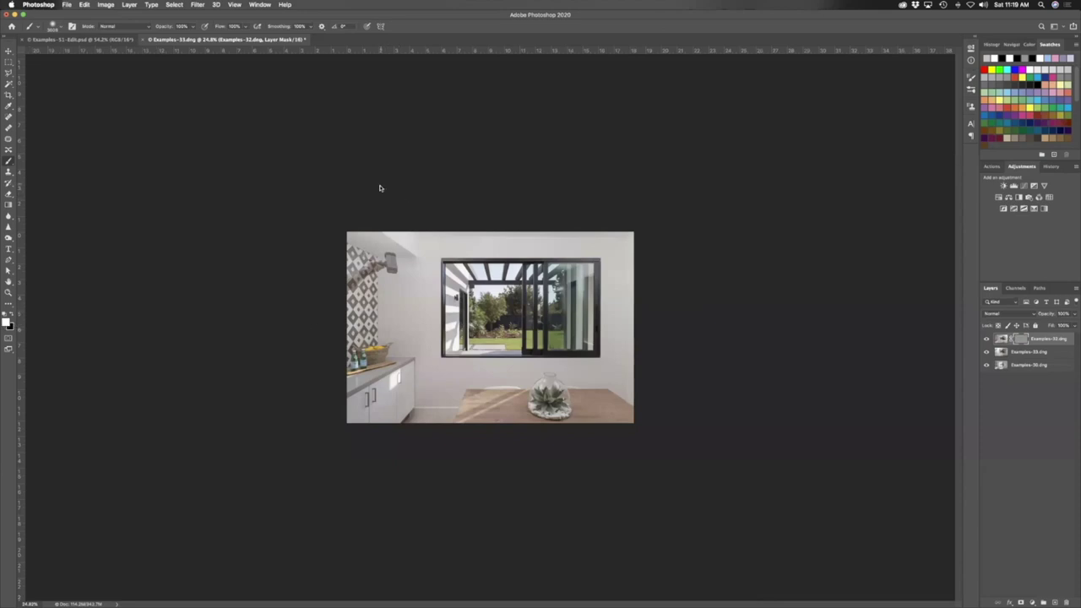
pyautogui.moveTo(385, 249)
pyautogui.mouseDown()
pyautogui.moveTo(384, 480)
pyautogui.moveTo(400, 106)
pyautogui.moveTo(407, 453)
pyautogui.moveTo(381, 180)
pyautogui.moveTo(380, 487)
pyautogui.moveTo(436, 152)
pyautogui.mouseUp()
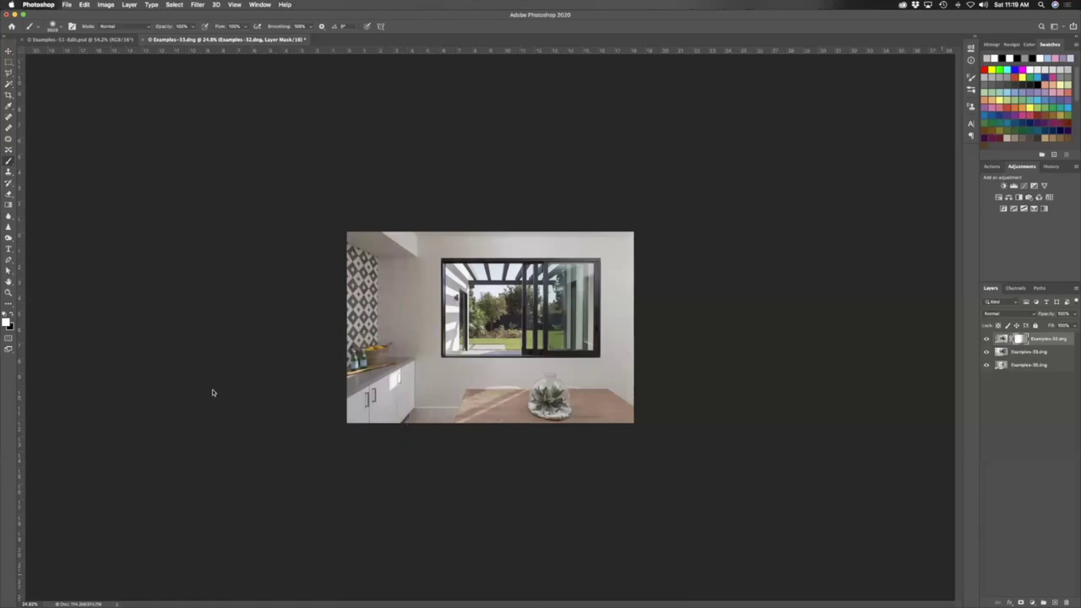
# - Paint black over the right part of the Examples-32 mask to reveal the Examples-33 layer around the window's right side
pyautogui.click(13, 316)
pyautogui.scroll(4, 562, 298)
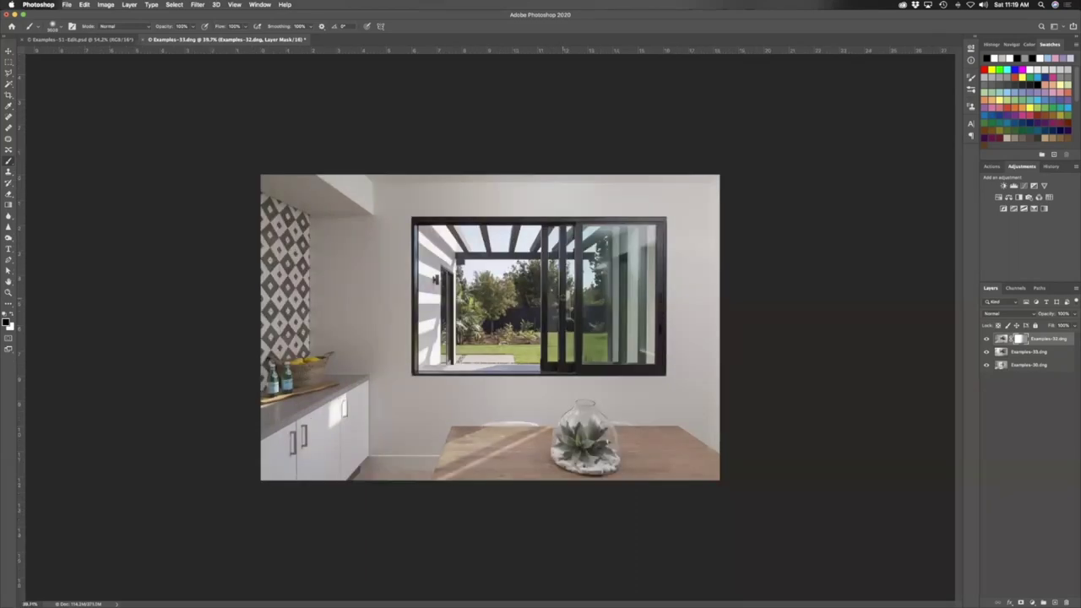
pyautogui.scroll(-8, 562, 298)
pyautogui.scroll(4, 562, 298)
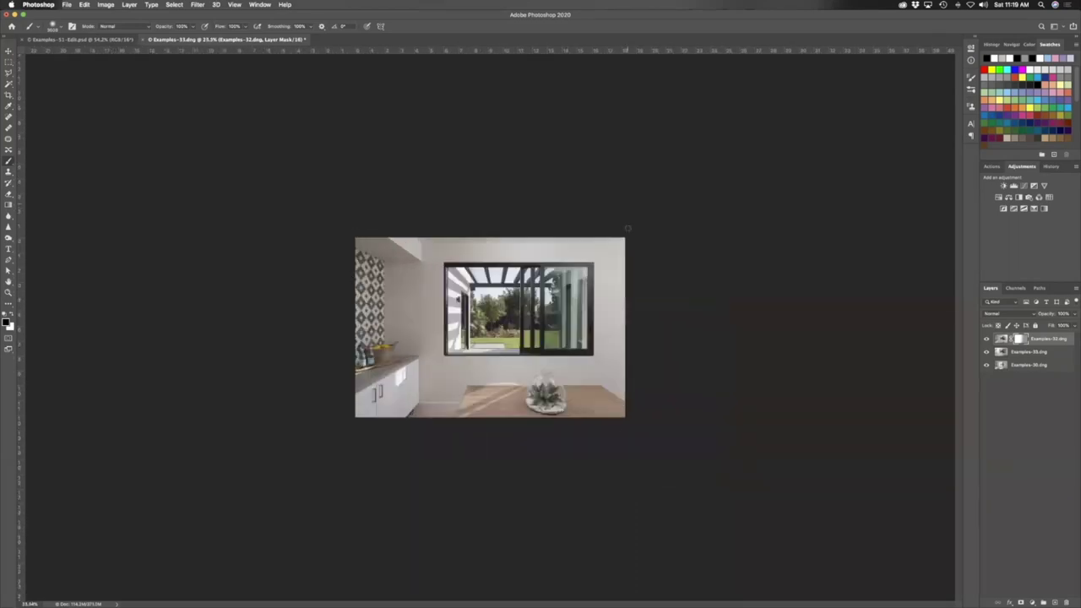
pyautogui.moveTo(620, 520); pyautogui.dragTo(608, 171)
pyautogui.moveTo(605, 447); pyautogui.dragTo(594, 132)
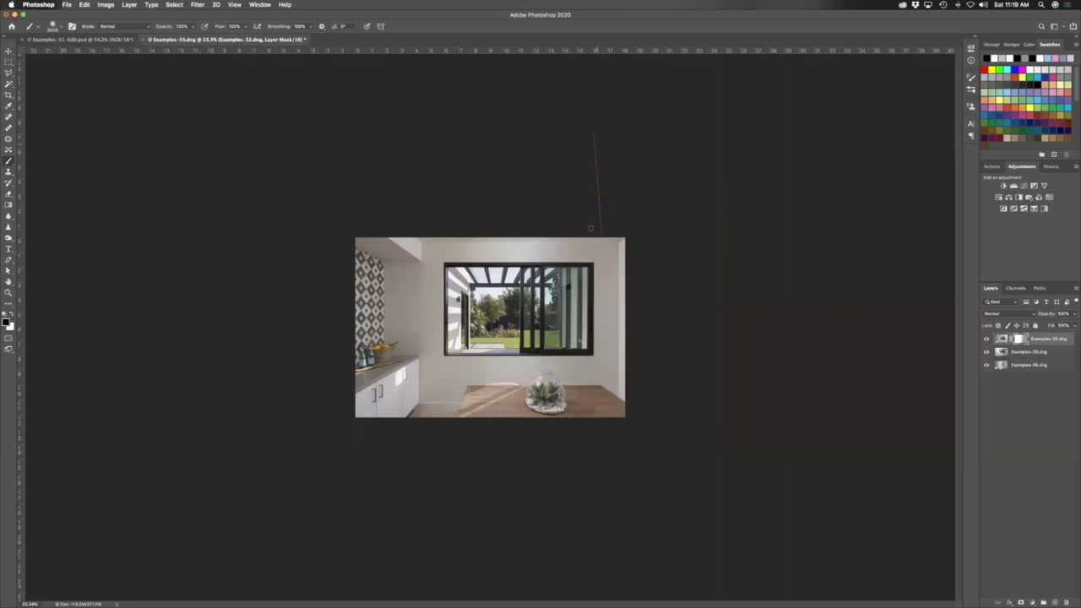
pyautogui.moveTo(590, 228)
pyautogui.mouseDown()
pyautogui.moveTo(582, 447)
pyautogui.moveTo(596, 476)
pyautogui.moveTo(586, 228)
pyautogui.mouseUp()
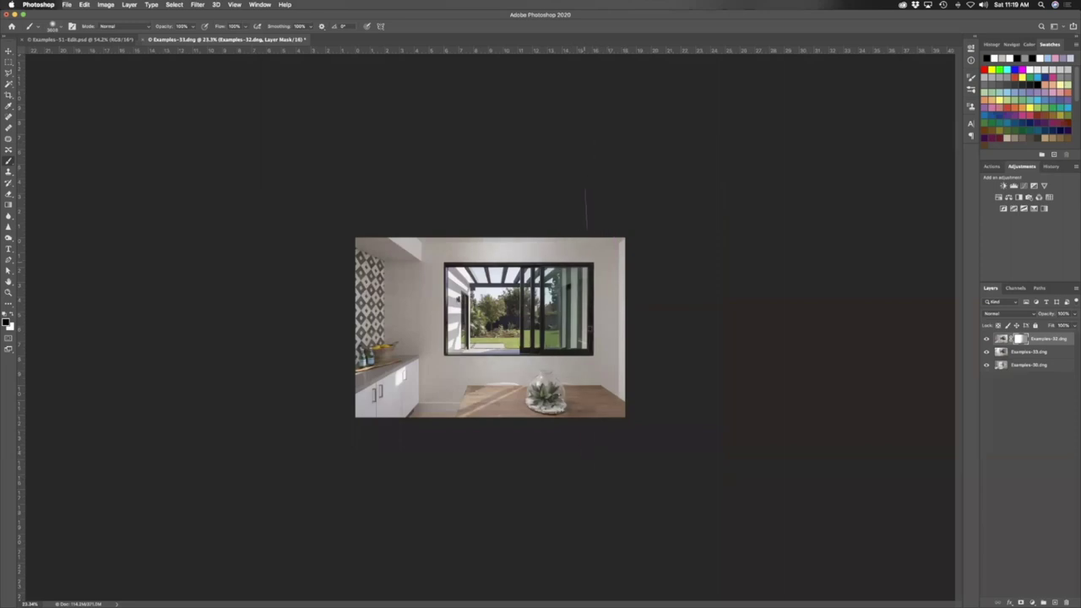
pyautogui.moveTo(585, 191)
pyautogui.mouseDown()
pyautogui.moveTo(561, 447)
pyautogui.moveTo(577, 454)
pyautogui.moveTo(575, 168)
pyautogui.moveTo(571, 444)
pyautogui.mouseUp()
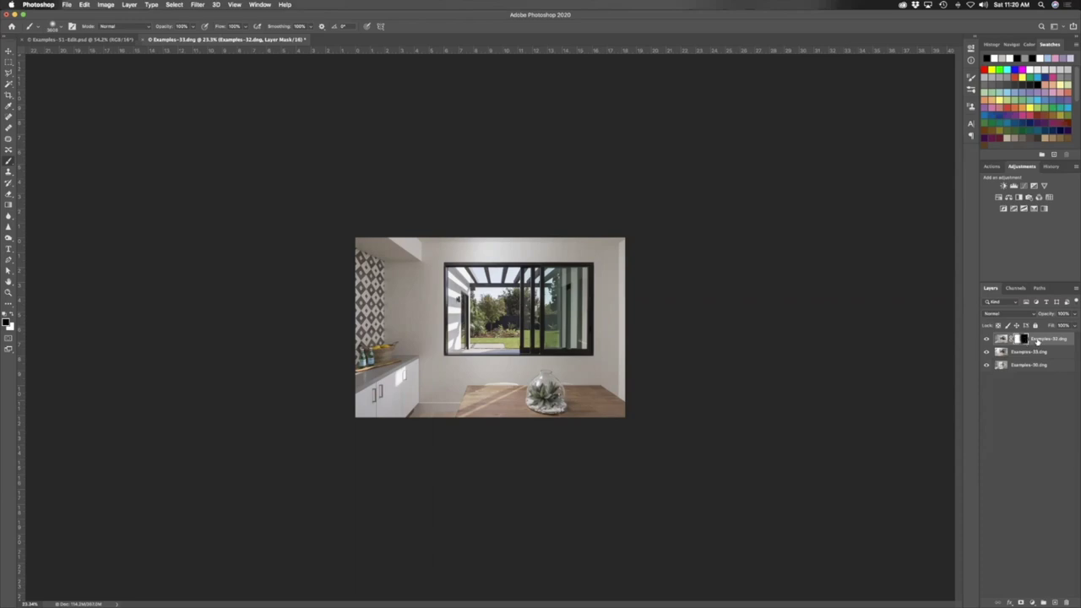
# - Merge the Examples-32 layer down into Examples-33 and rename the merged layer as Flash
pyautogui.rightClick(1037, 340)
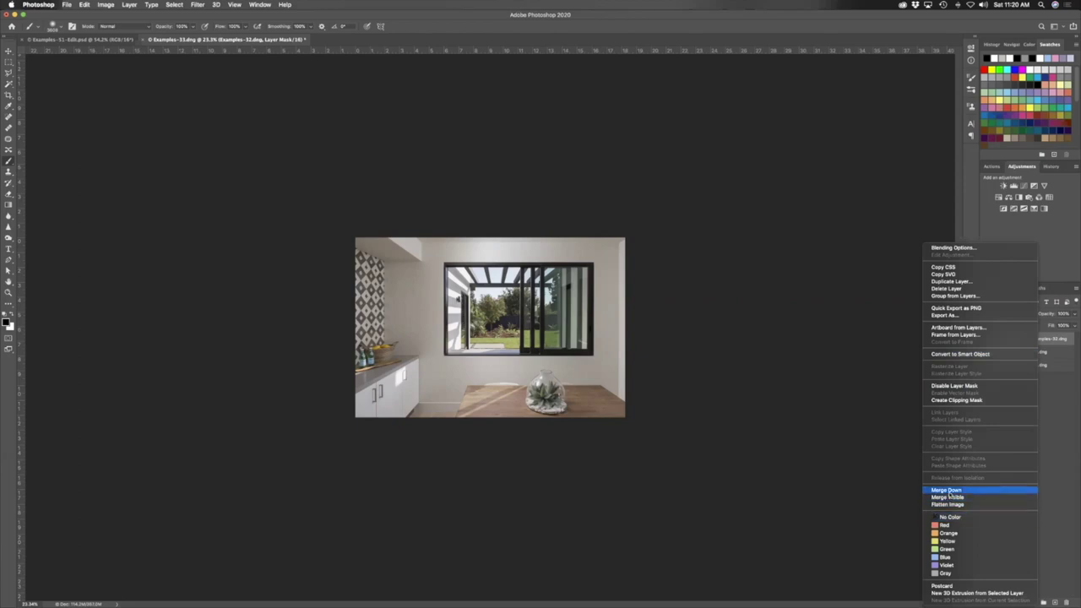
pyautogui.press('Return')
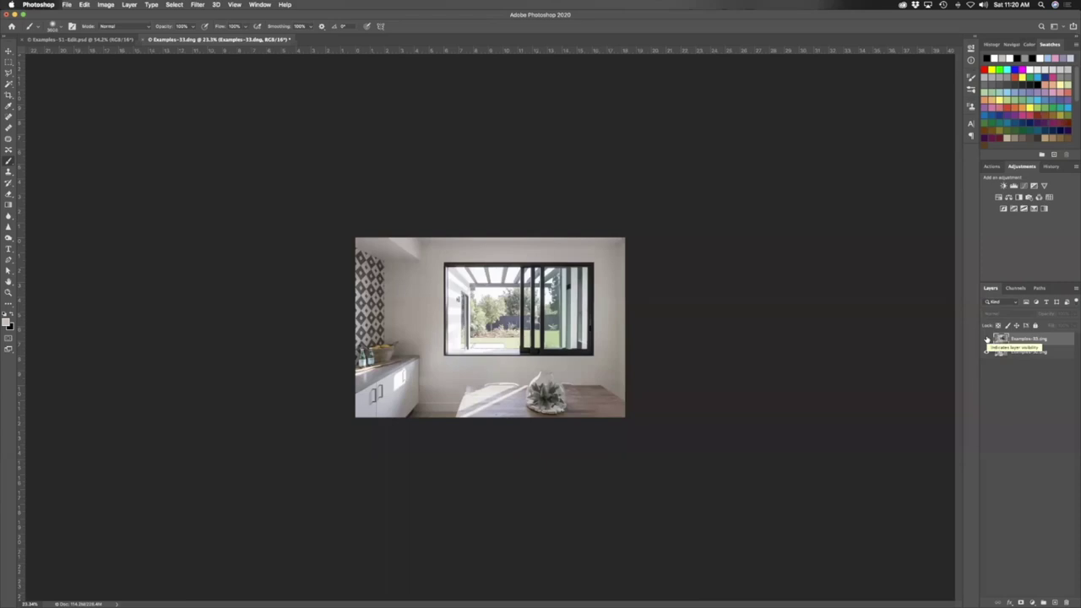
pyautogui.doubleClick(1027, 339)
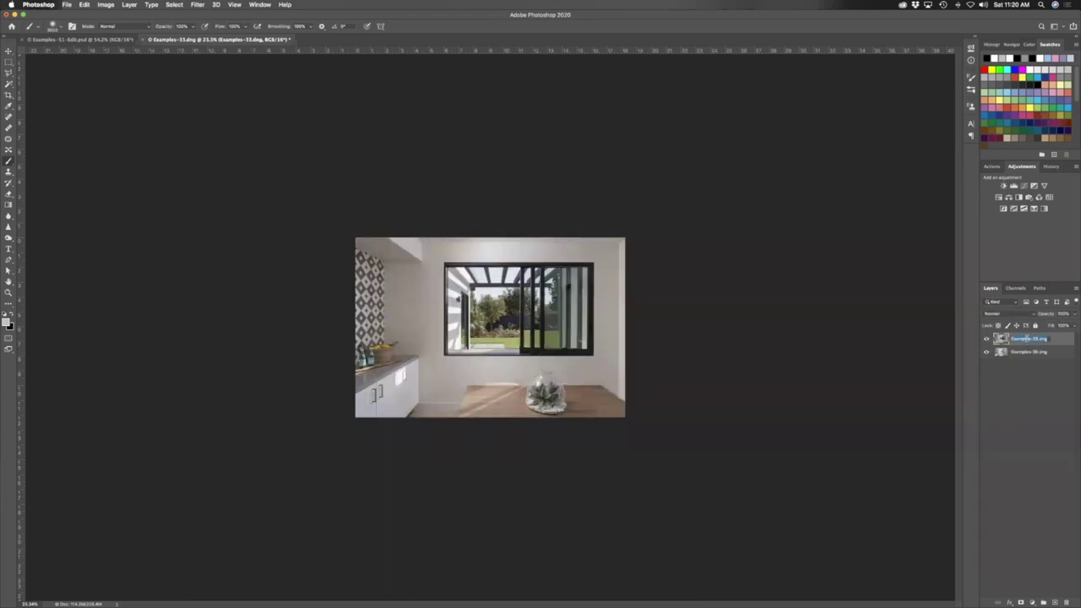
pyautogui.write('FFlash')
pyautogui.press('Return')
# - Rename the Examples-30 layer as Ambient and correct the spelling of the merged layer's name to Flash
pyautogui.doubleClick(1022, 353)
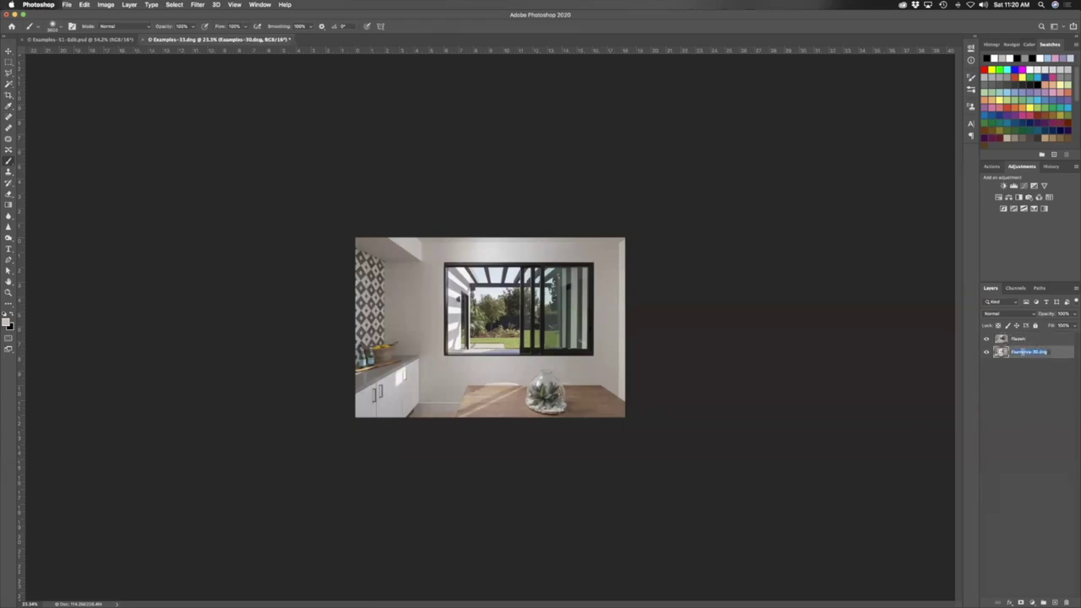
pyautogui.write('Ambient')
pyautogui.press('Return')
pyautogui.doubleClick(1018, 338)
pyautogui.click(1022, 338)
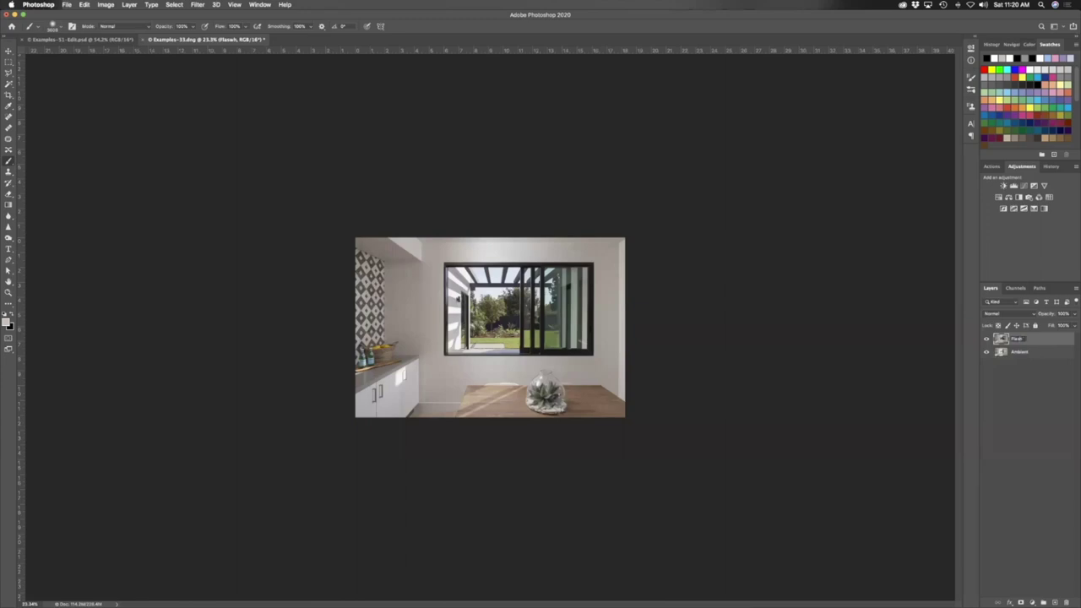
pyautogui.press('Return')
# - Add a layer mask to the Flash layer and fill it with 50% gray
pyautogui.click(1020, 599)
pyautogui.click(84, 5)
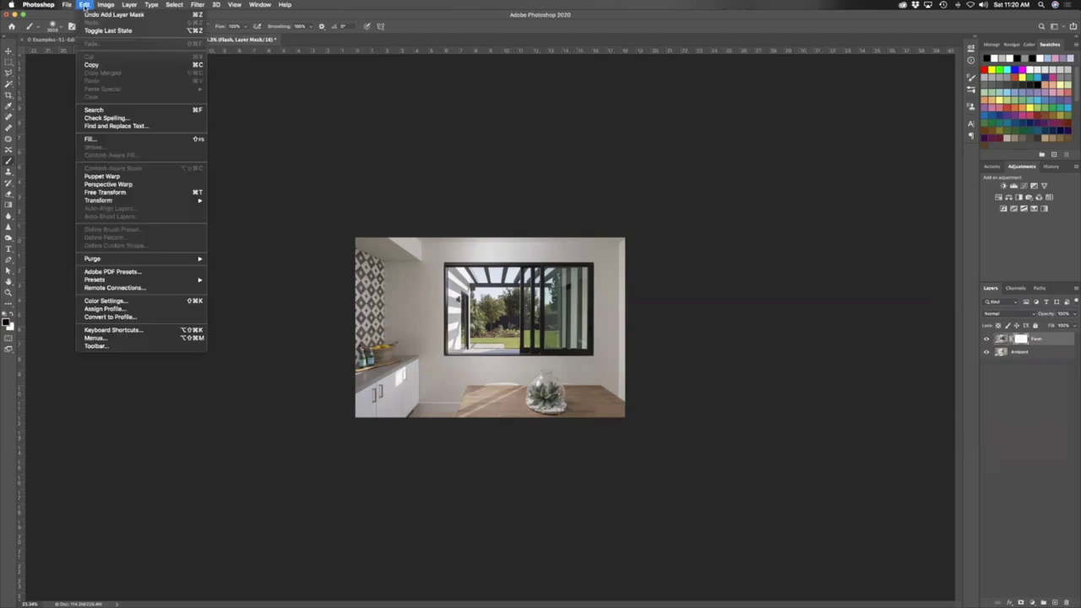
pyautogui.click(116, 140)
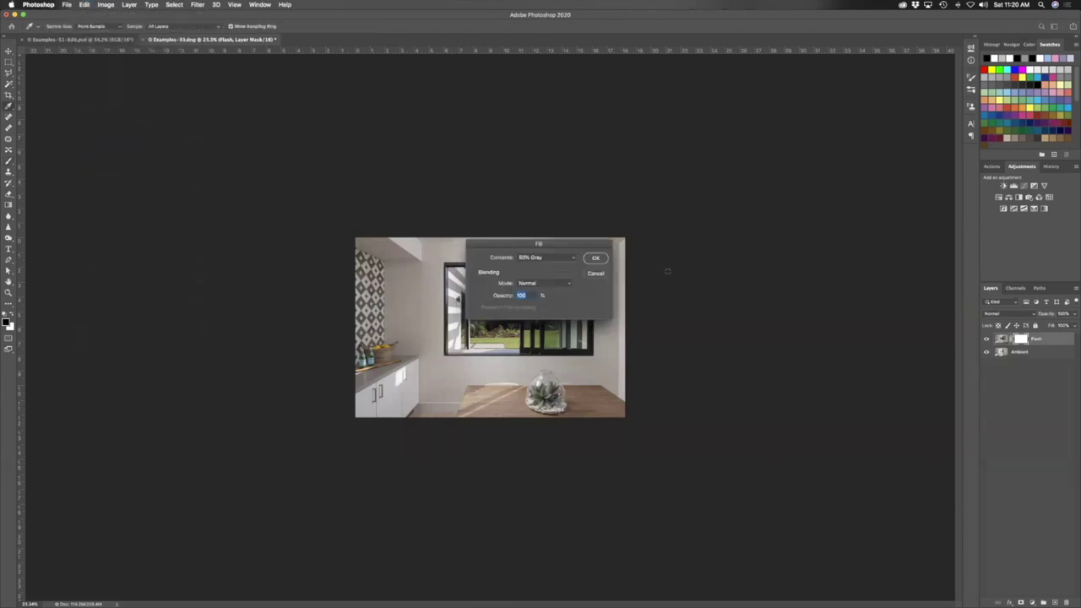
pyautogui.click(595, 259)
pyautogui.press('b')
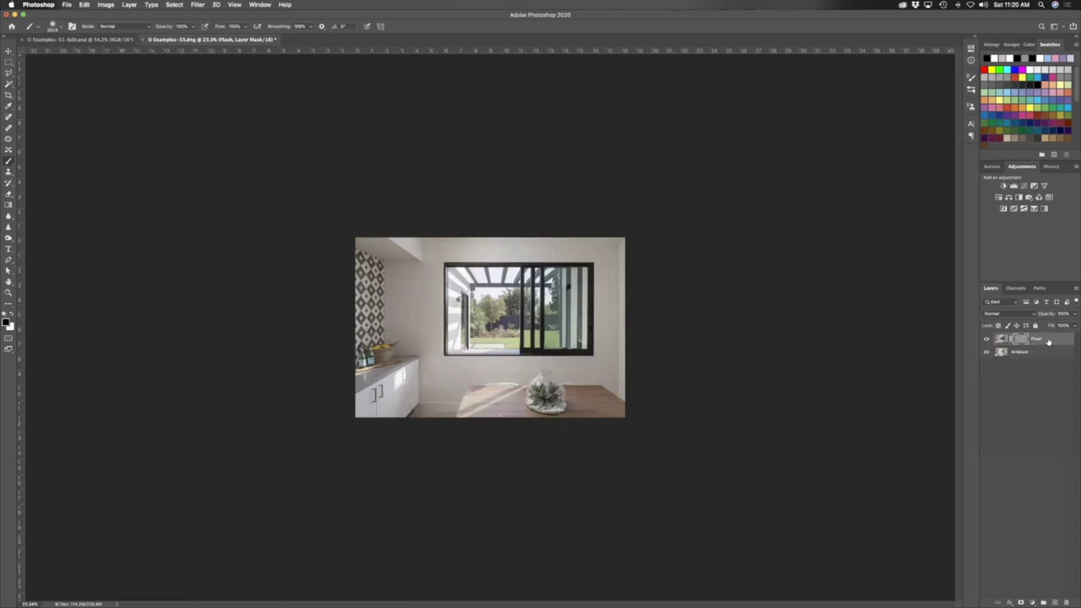
# - Duplicate the Flash layer and set the copy's blend mode to Darken
pyautogui.moveTo(1046, 340); pyautogui.dragTo(1052, 599)
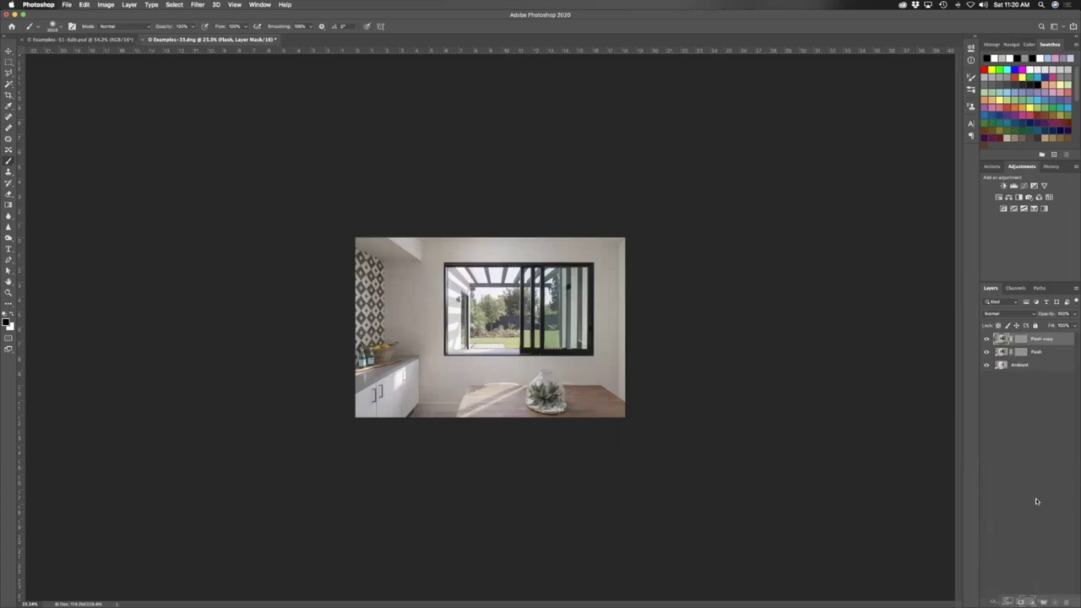
pyautogui.click(1009, 313)
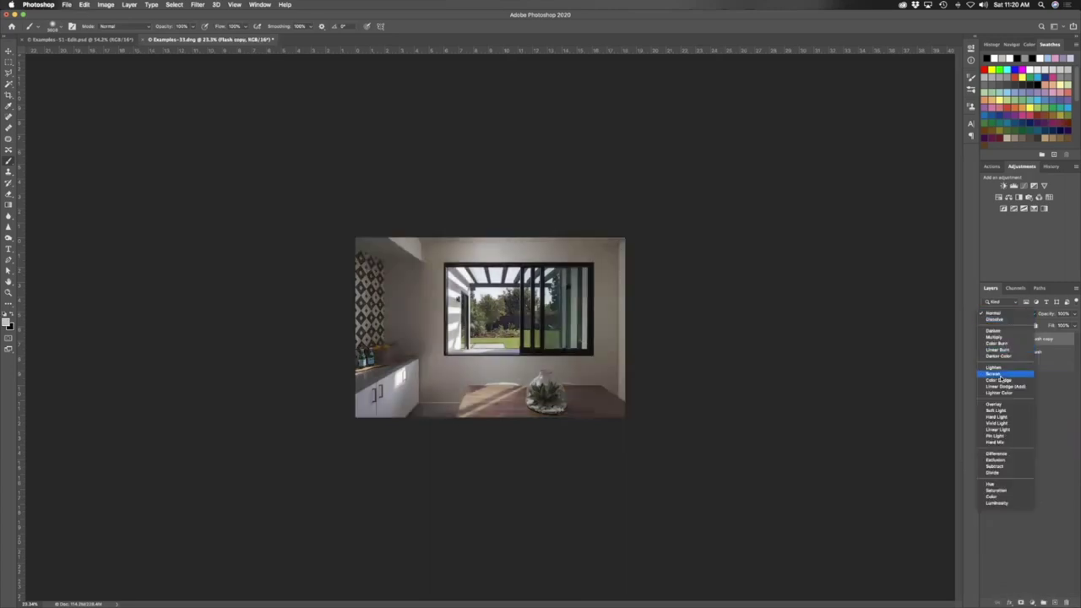
pyautogui.click(994, 331)
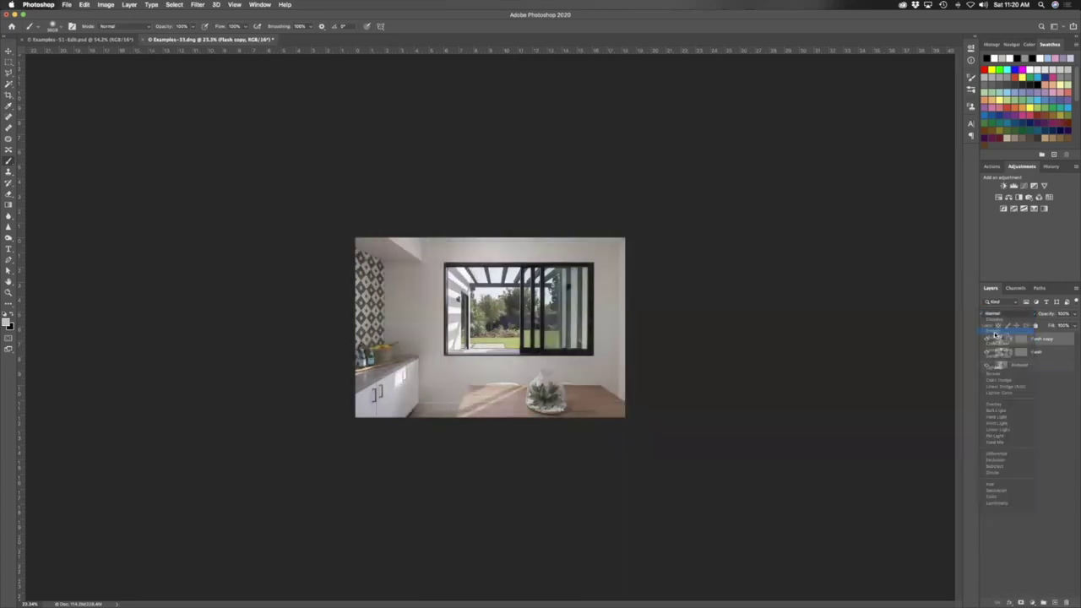
# - Fill the Flash copy's layer mask with black
pyautogui.click(1018, 338)
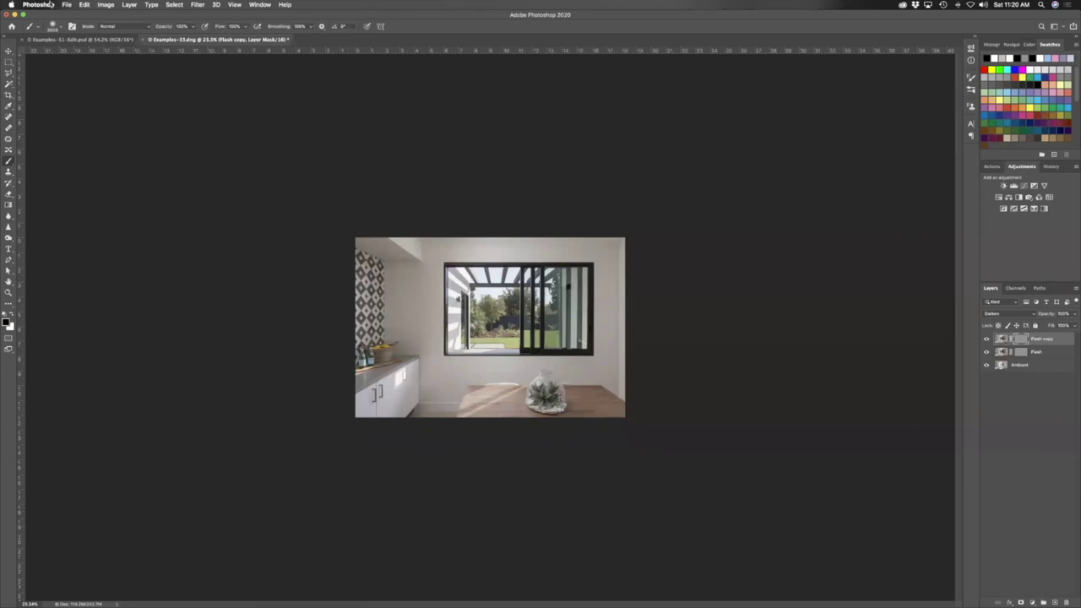
pyautogui.click(87, 5)
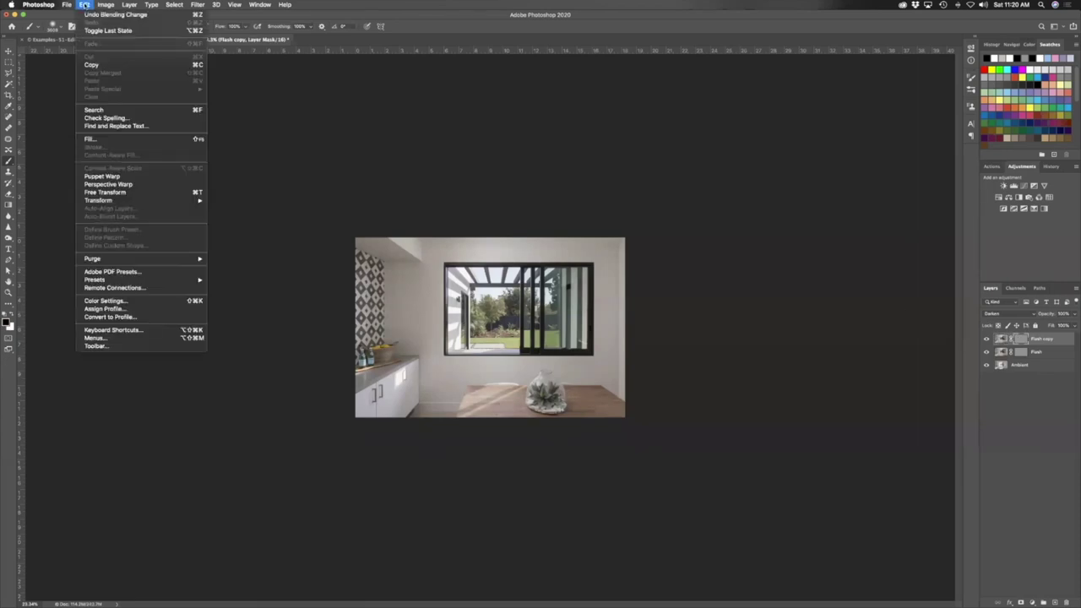
pyautogui.click(90, 140)
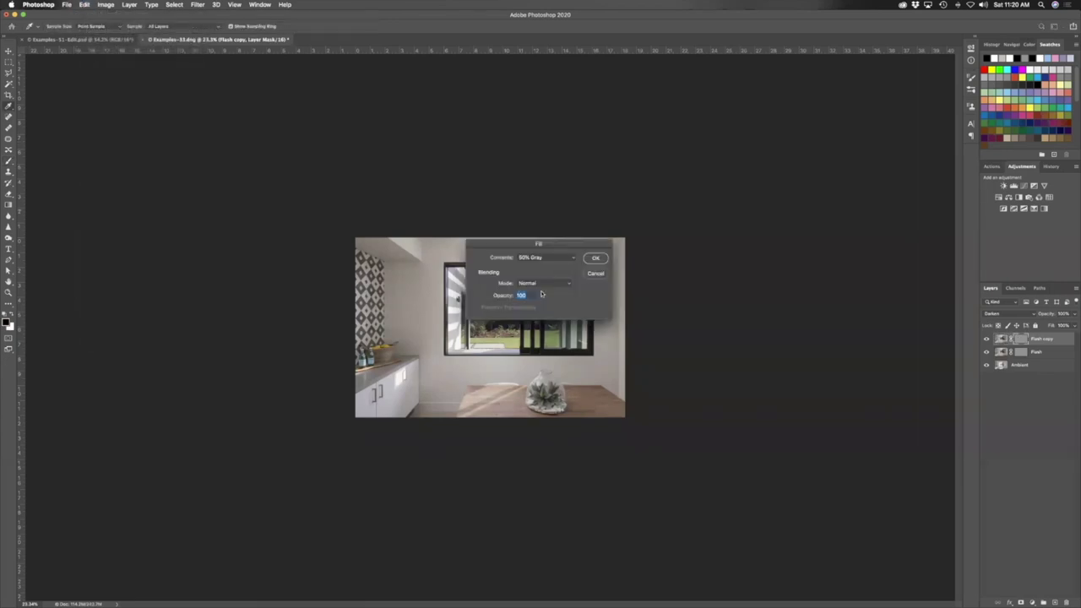
pyautogui.click(565, 258)
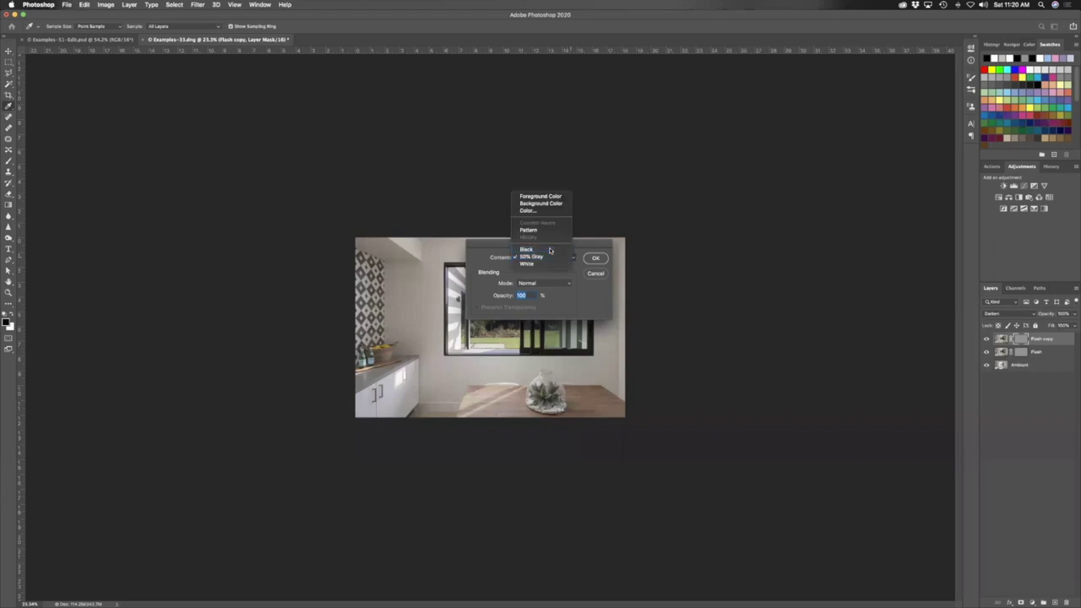
pyautogui.click(553, 248)
pyautogui.click(594, 260)
pyautogui.press('b')
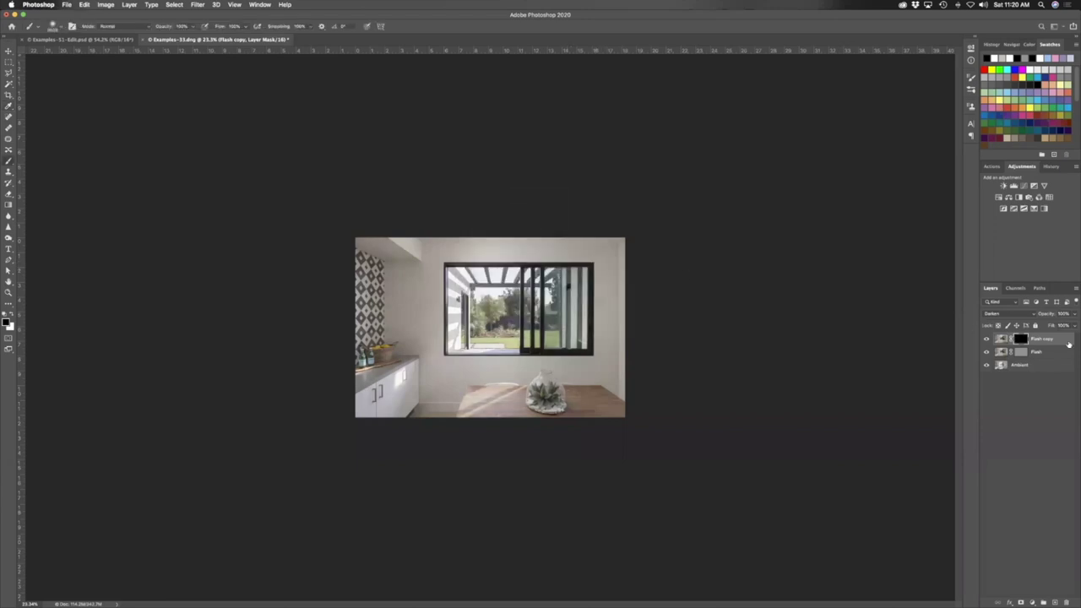
# - Rename the Flash copy layer as Windows and Highlights, and make its mask active with white as the foreground color
pyautogui.click(1043, 341)
pyautogui.doubleClick(1042, 338)
pyautogui.write('Window')
pyautogui.write(' and H')
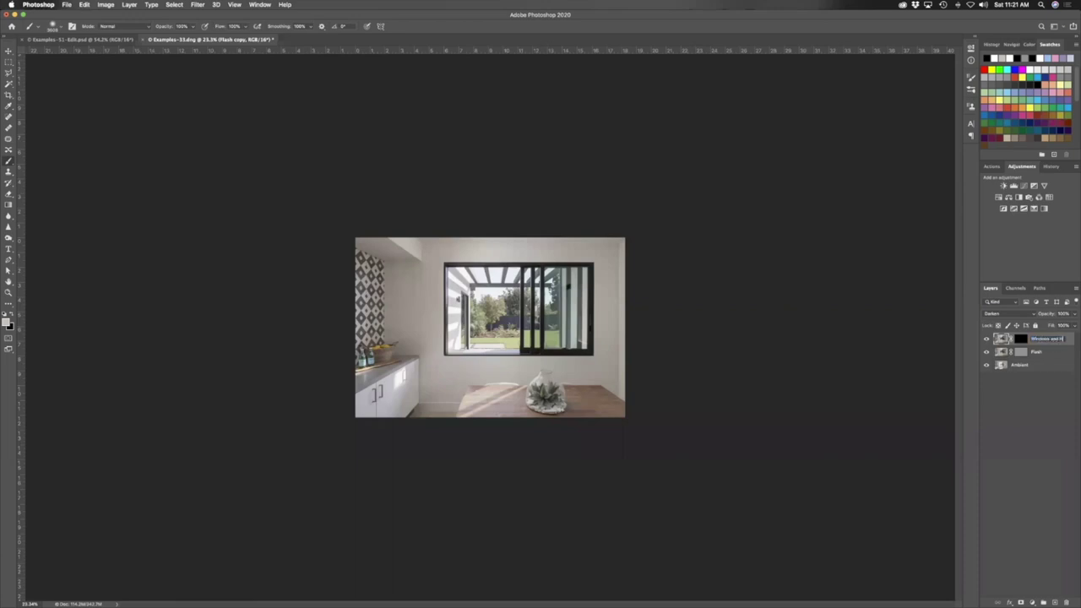
pyautogui.write('ighlights')
pyautogui.press('Return')
pyautogui.click(1021, 339)
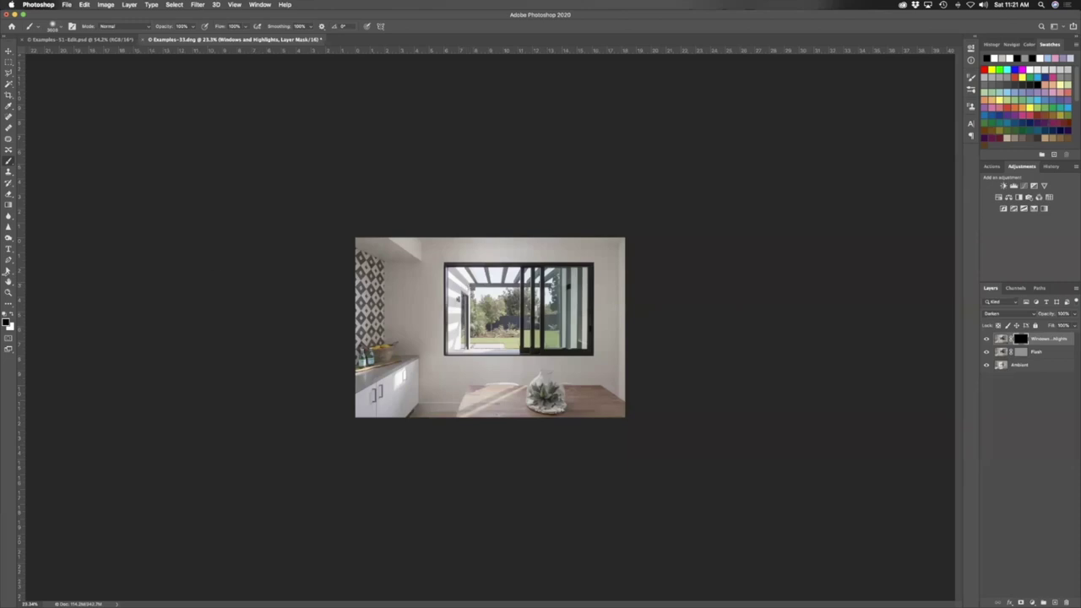
pyautogui.click(11, 313)
# - Try to select the whole window including its frame with the Object Selection tool
pyautogui.scroll(5, 513, 313)
pyautogui.hscroll(-3, 556, 313)
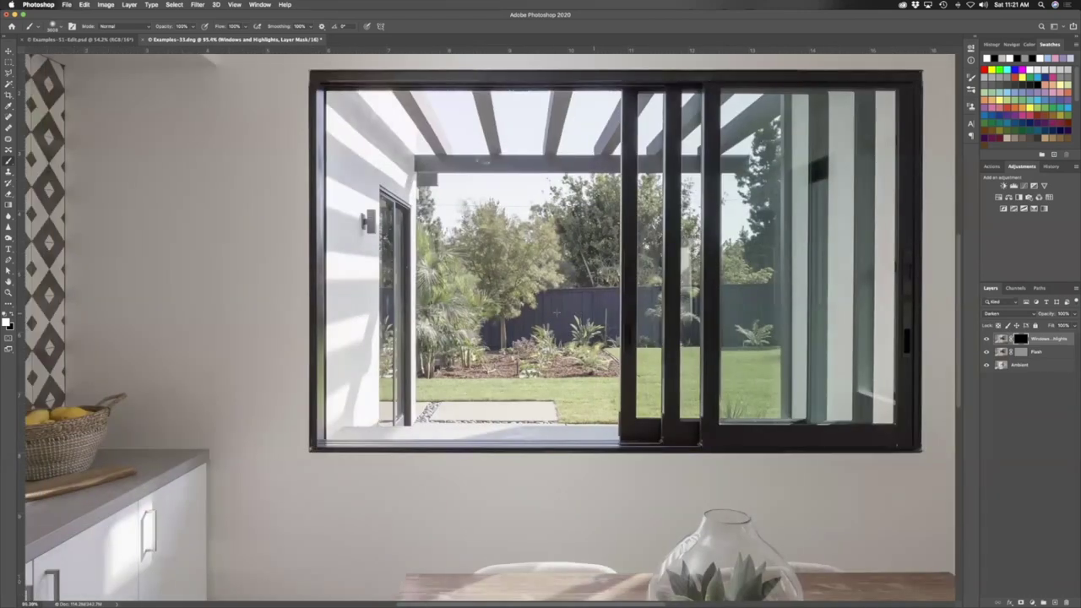
pyautogui.hscroll(5, 553, 313)
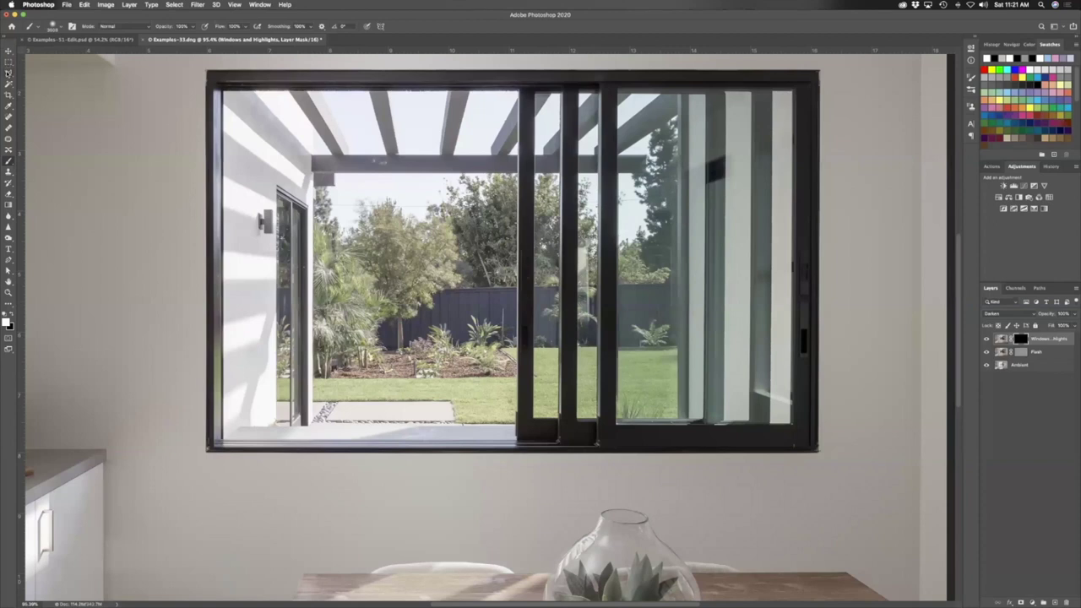
pyautogui.click(7, 83)
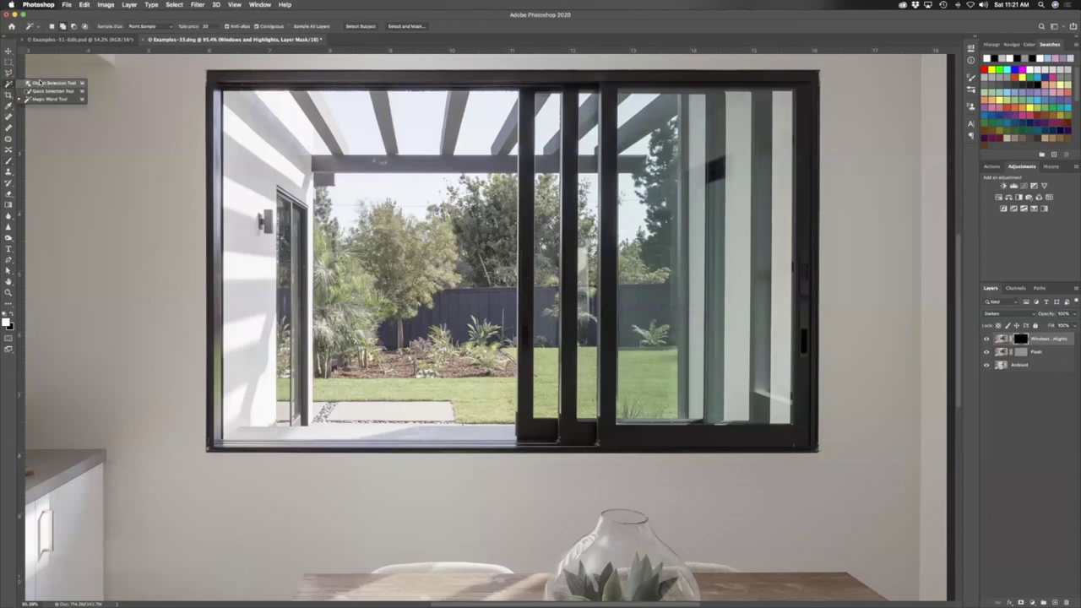
pyautogui.click(47, 84)
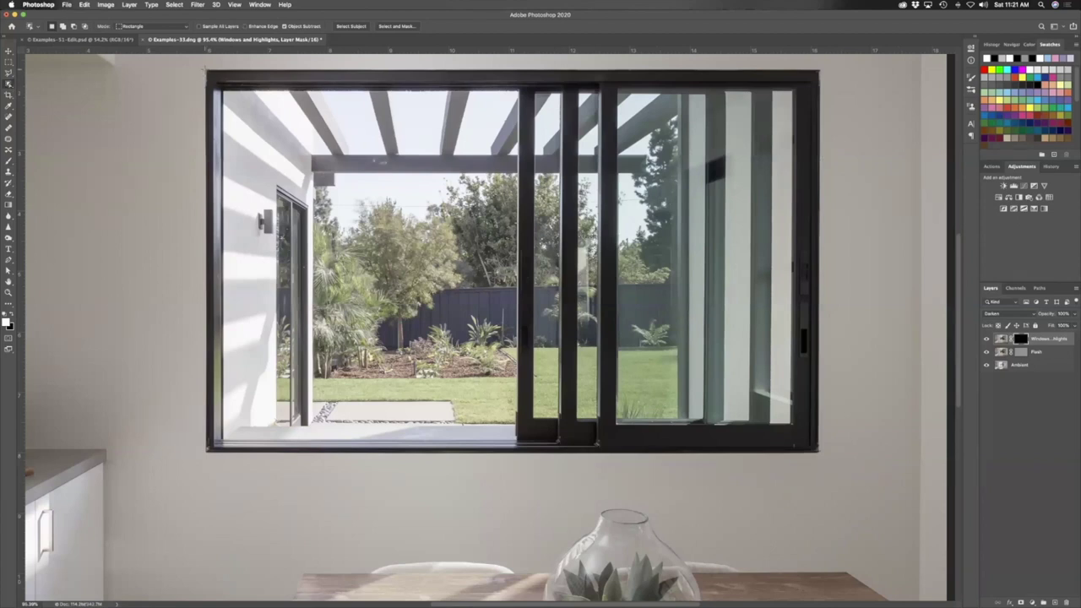
pyautogui.moveTo(206, 71); pyautogui.dragTo(816, 451)
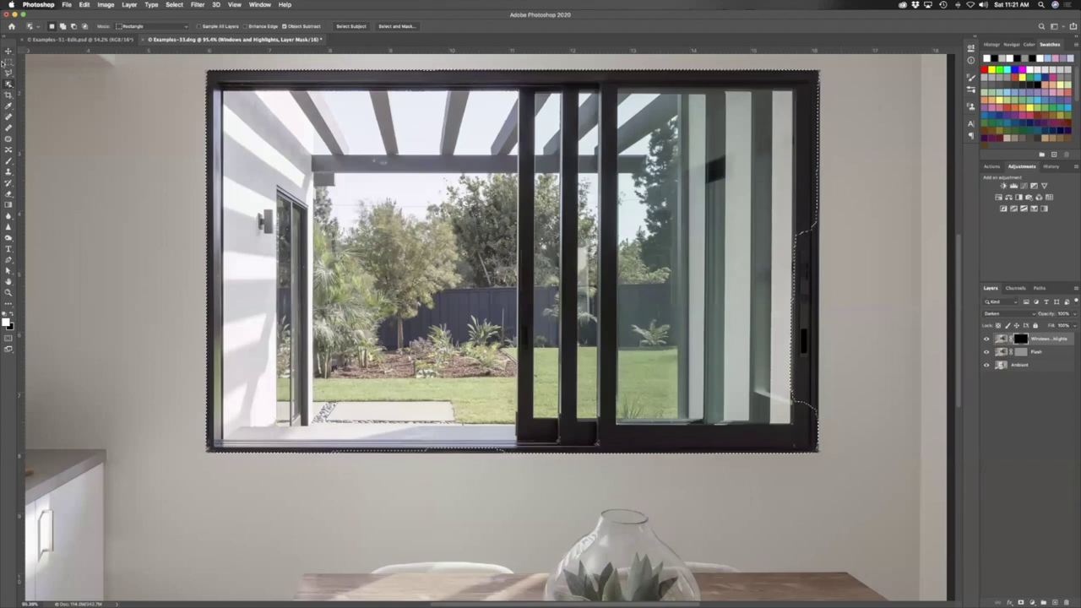
# - Select the whole window frame with a rectangular marquee and paint white inside it on the Windows and Highlights mask
pyautogui.click(3, 61)
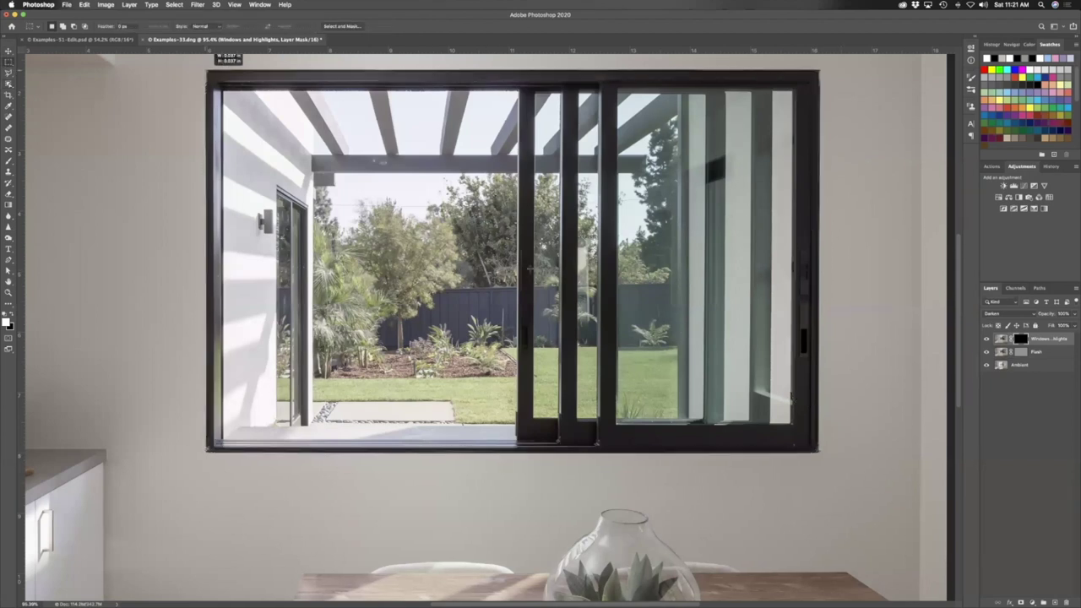
pyautogui.moveTo(208, 70); pyautogui.dragTo(818, 452)
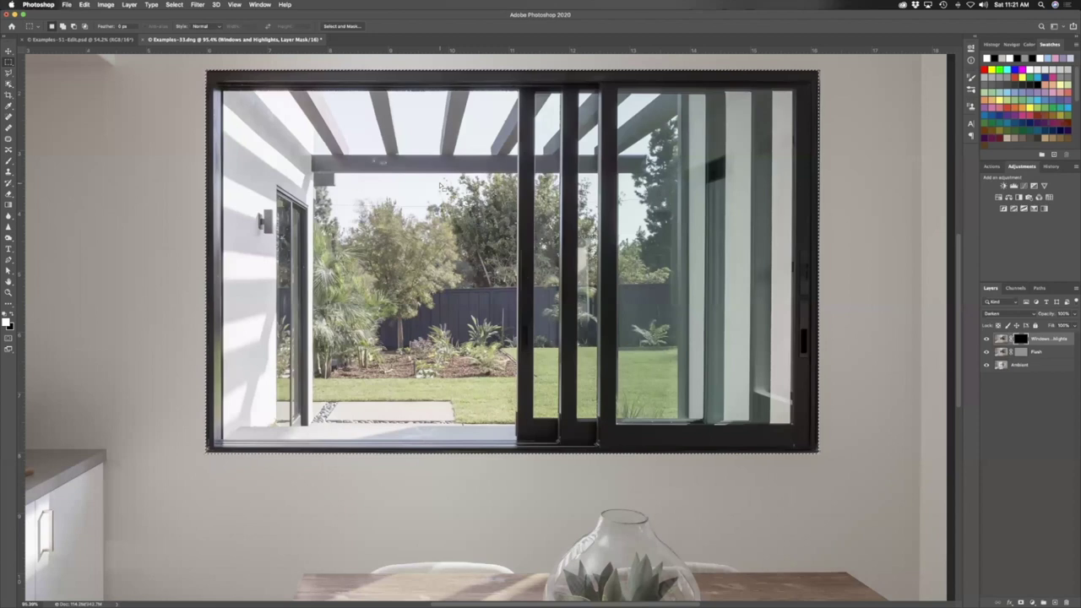
pyautogui.press('b')
pyautogui.press('super+minus')
pyautogui.press('super+minus')
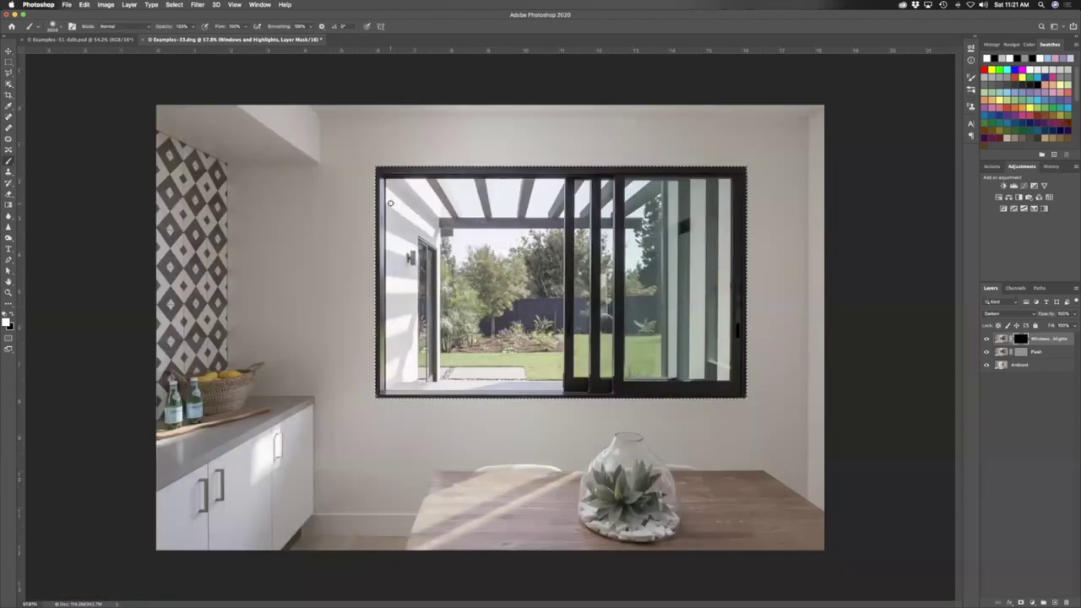
pyautogui.moveTo(471, 245); pyautogui.dragTo(301, 245)
pyautogui.moveTo(393, 200)
pyautogui.mouseDown()
pyautogui.moveTo(769, 217)
pyautogui.moveTo(507, 321)
pyautogui.moveTo(642, 337)
pyautogui.moveTo(560, 225)
pyautogui.mouseUp()
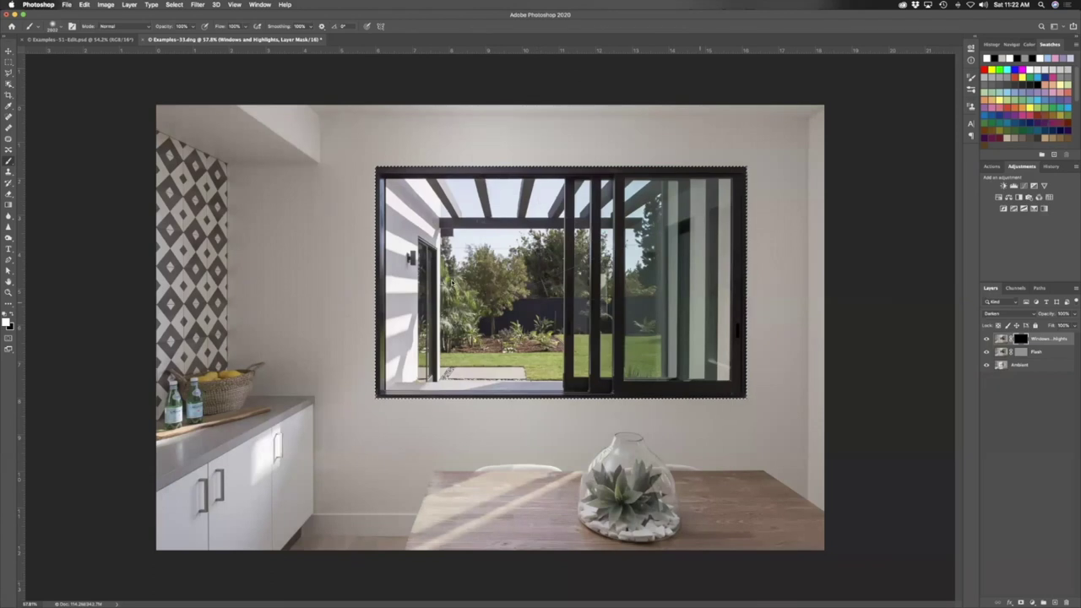
# - Fill the selected window area of the Windows and Highlights mask with white and clear the selection
pyautogui.hotkey('alt', 'BackSpace')
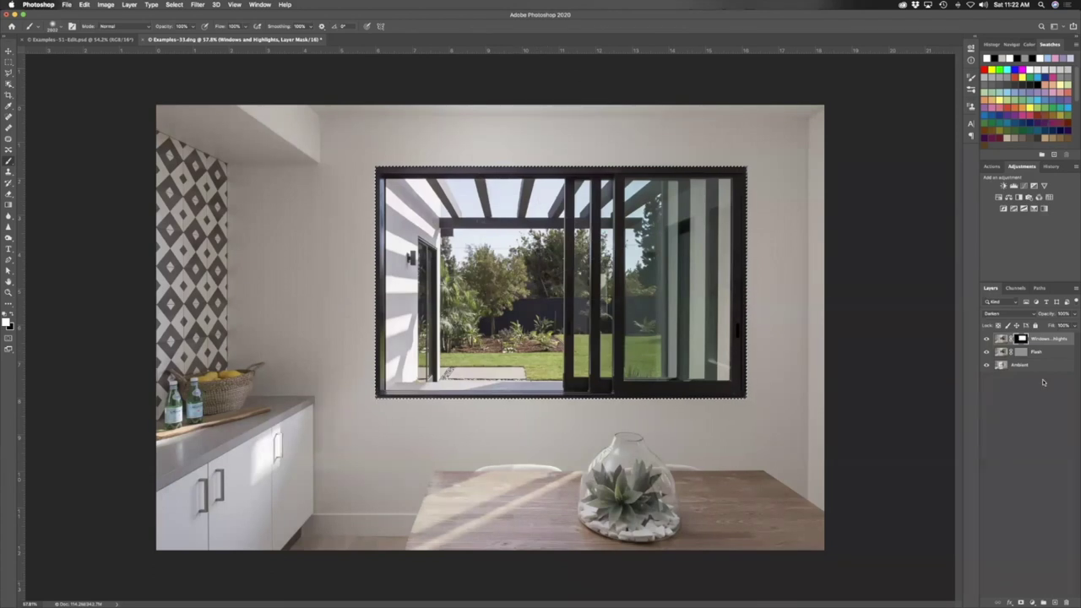
pyautogui.hotkey('ctrl', 'd')
pyautogui.scroll(4, 523, 241)
pyautogui.scroll(-10, 522, 242)
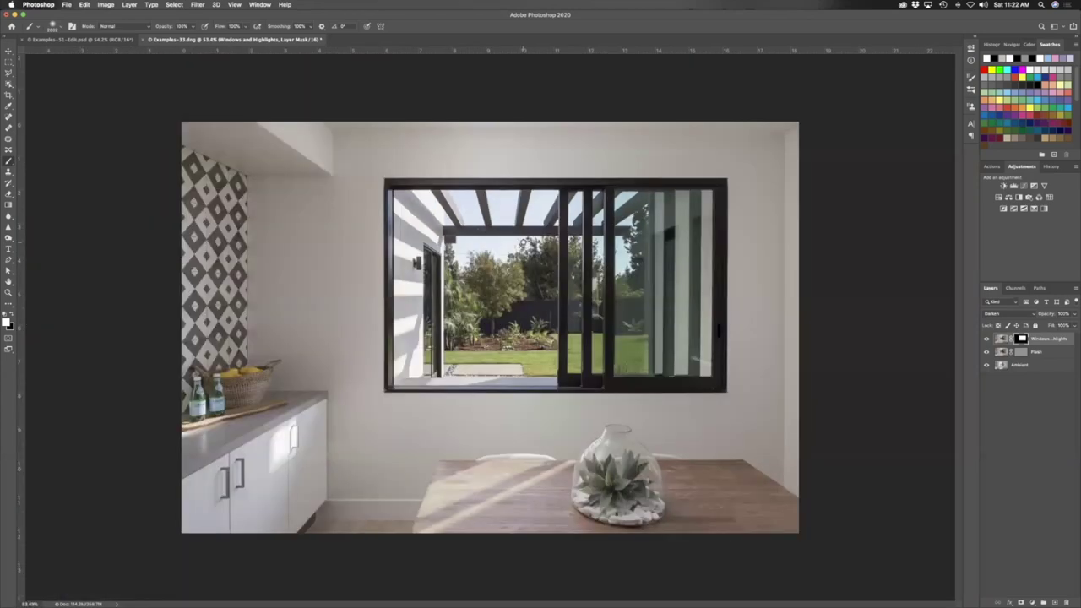
pyautogui.scroll(8, 523, 241)
pyautogui.scroll(-3, 522, 243)
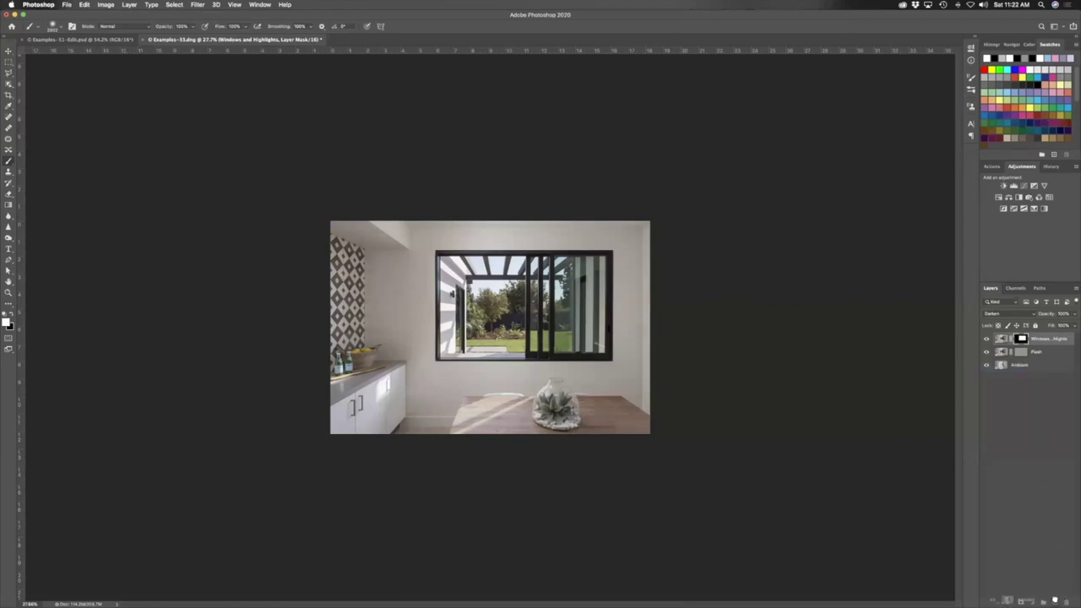
# - Duplicate the Ambient layer, move the copy to the top of the stack and rename it as Luminance
pyautogui.moveTo(1055, 600); pyautogui.dragTo(1054, 601)
pyautogui.moveTo(1039, 366); pyautogui.dragTo(1028, 340)
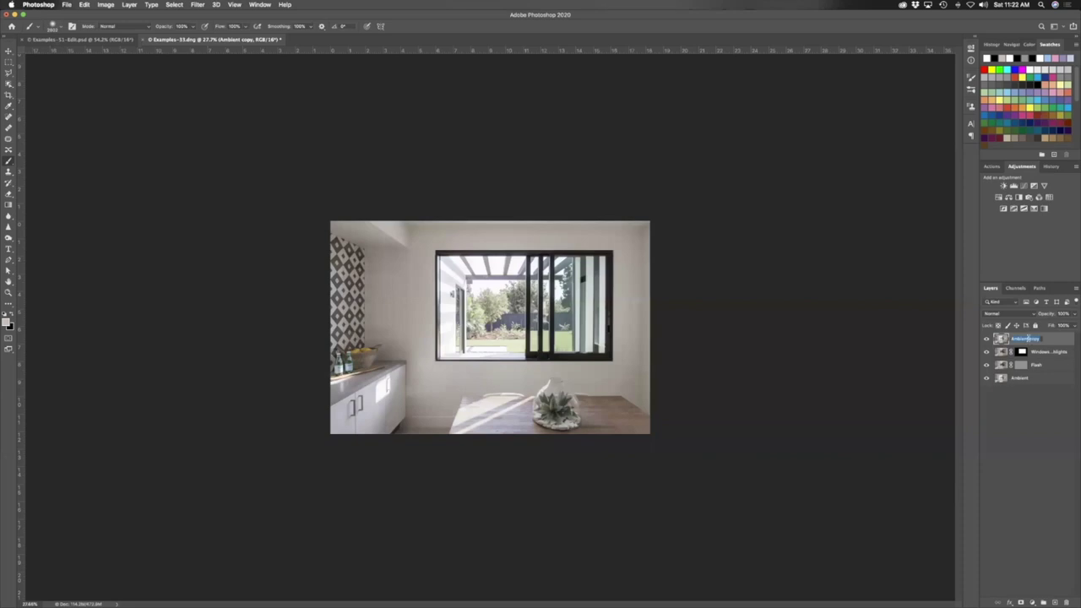
pyautogui.write('Luminance')
pyautogui.press('Return')
# - Set the Luminance layer's blend mode to Luminosity and add a black layer mask to it
pyautogui.click(1009, 314)
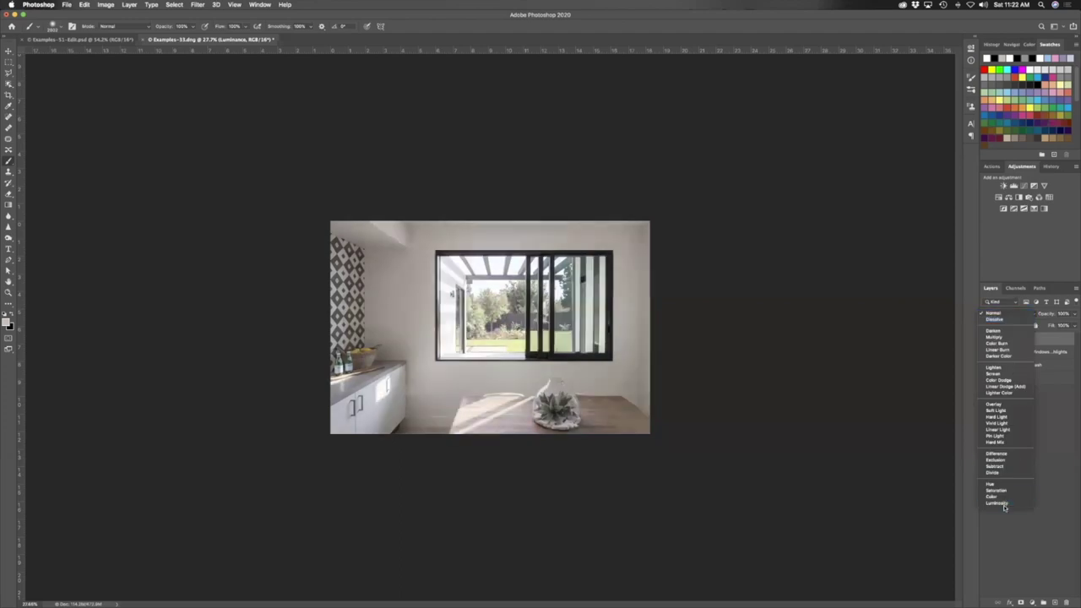
pyautogui.click(1005, 503)
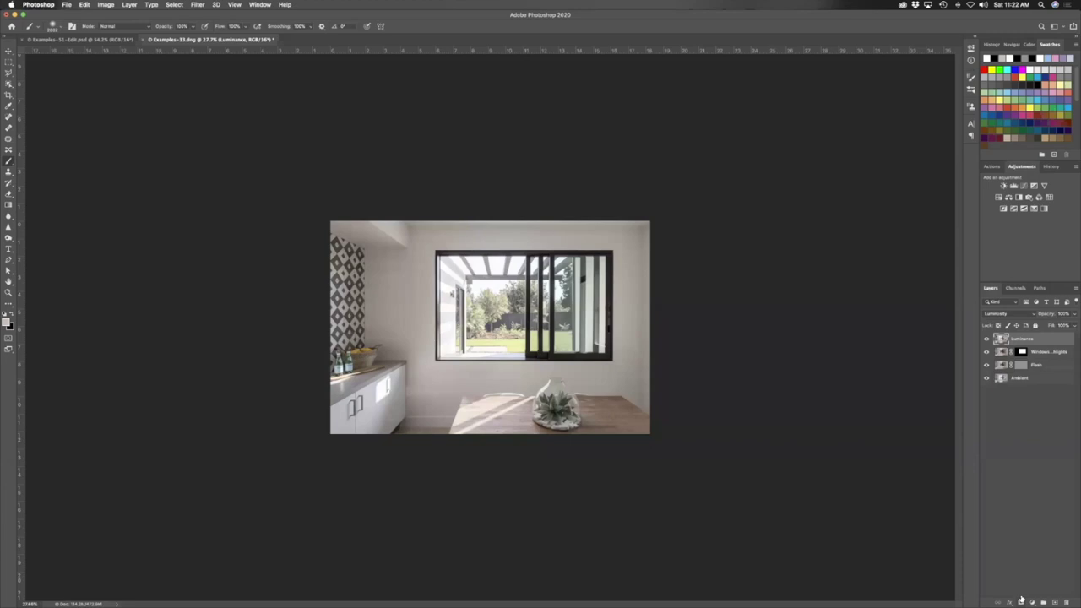
pyautogui.keyDown('alt'); pyautogui.click(1021, 600); pyautogui.keyUp('alt')
# - Paint white on the Luminance mask across the wall above the window and down the wall's far edge to the table
pyautogui.moveTo(506, 273); pyautogui.dragTo(479, 271)
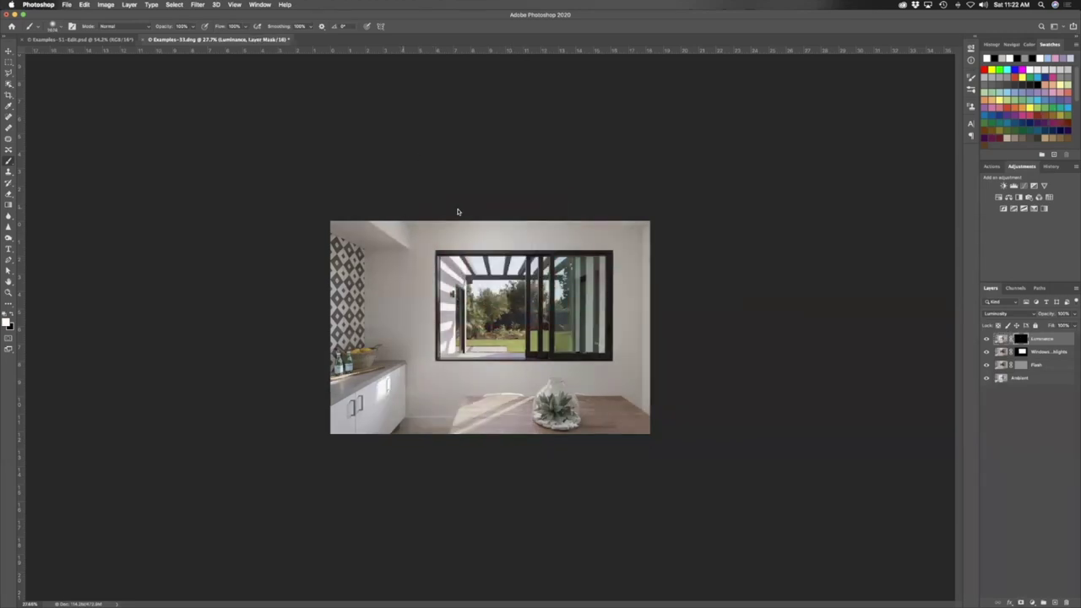
pyautogui.moveTo(458, 212)
pyautogui.mouseDown()
pyautogui.moveTo(661, 210)
pyautogui.moveTo(356, 207)
pyautogui.moveTo(615, 205)
pyautogui.moveTo(673, 211)
pyautogui.moveTo(357, 216)
pyautogui.moveTo(676, 220)
pyautogui.moveTo(352, 202)
pyautogui.moveTo(671, 221)
pyautogui.mouseUp()
pyautogui.moveTo(653, 441)
pyautogui.mouseDown()
pyautogui.moveTo(655, 333)
pyautogui.moveTo(655, 469)
pyautogui.moveTo(655, 424)
pyautogui.mouseUp()
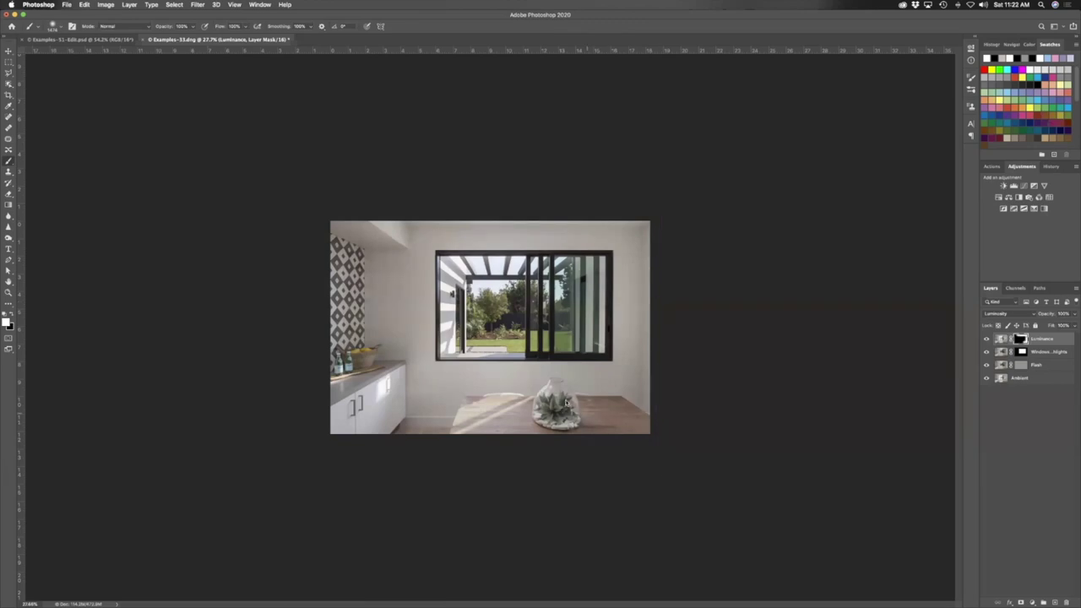
# - Compare the image with and without the Flash layer, and paint white on the Luminance mask over the glass vase with a smaller brush
pyautogui.press('super+0')
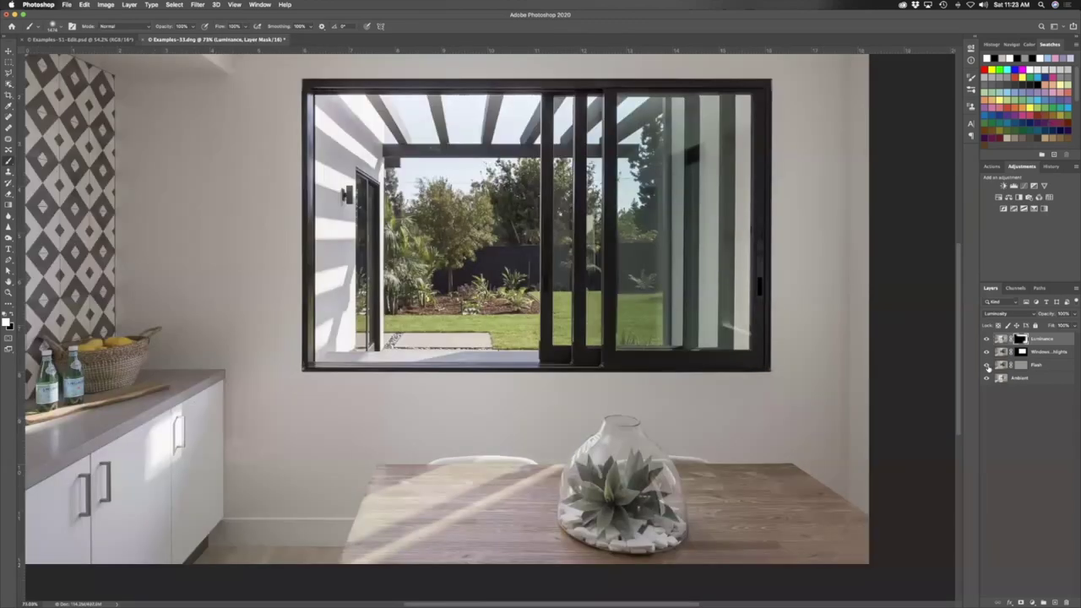
pyautogui.click(987, 365)
pyautogui.click(986, 365)
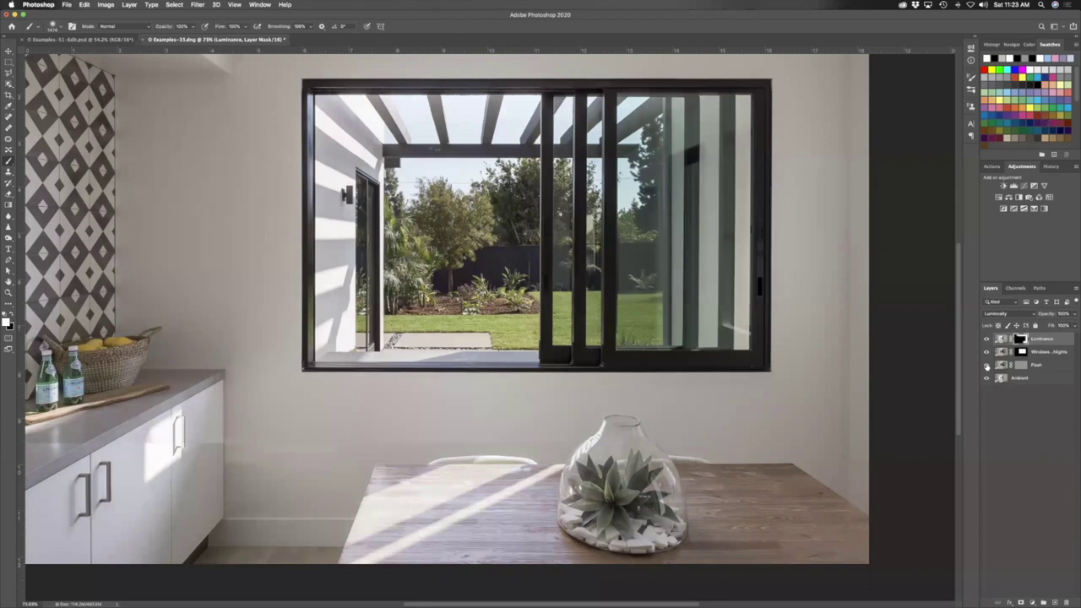
pyautogui.moveTo(659, 485); pyautogui.dragTo(558, 483)
pyautogui.moveTo(617, 460); pyautogui.dragTo(581, 462)
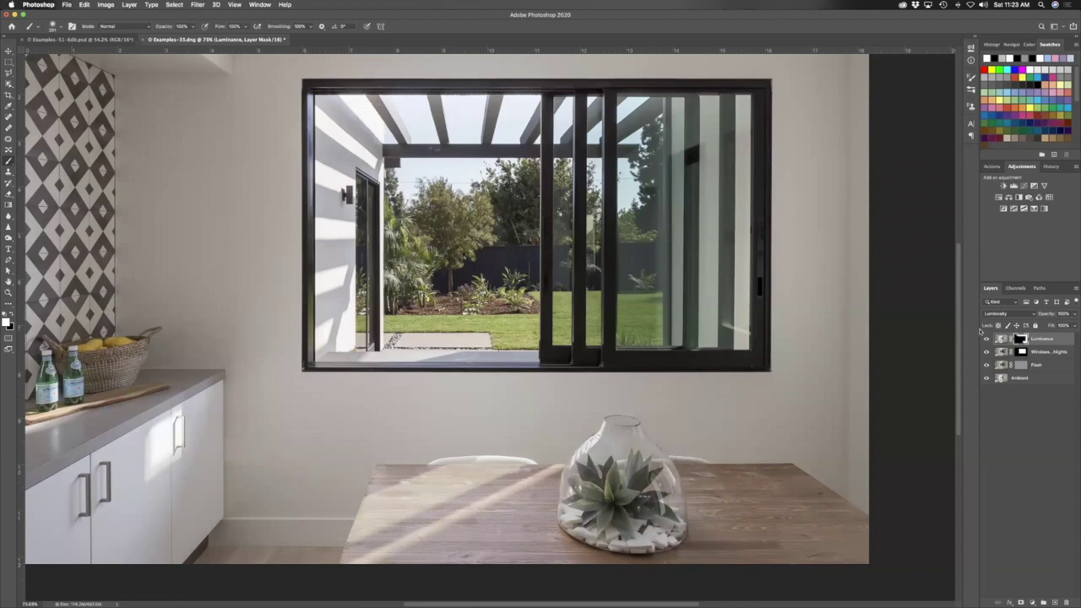
# - Compare the image with the Luminance layer hidden and shown
pyautogui.click(986, 338)
pyautogui.click(985, 338)
pyautogui.click(986, 339)
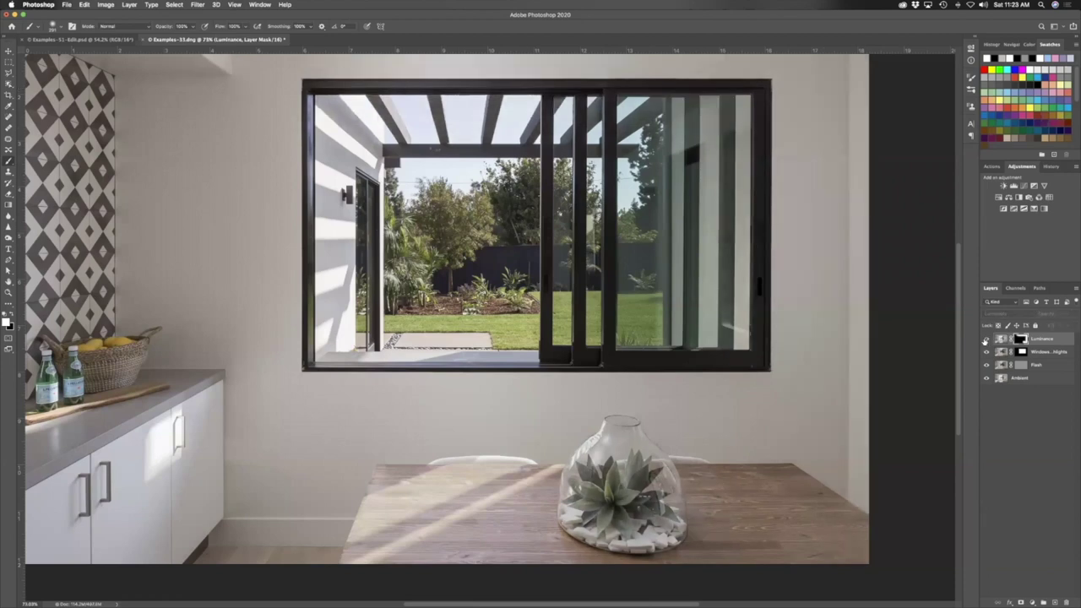
pyautogui.click(986, 338)
pyautogui.click(985, 338)
pyautogui.click(985, 339)
pyautogui.click(985, 339)
pyautogui.click(986, 339)
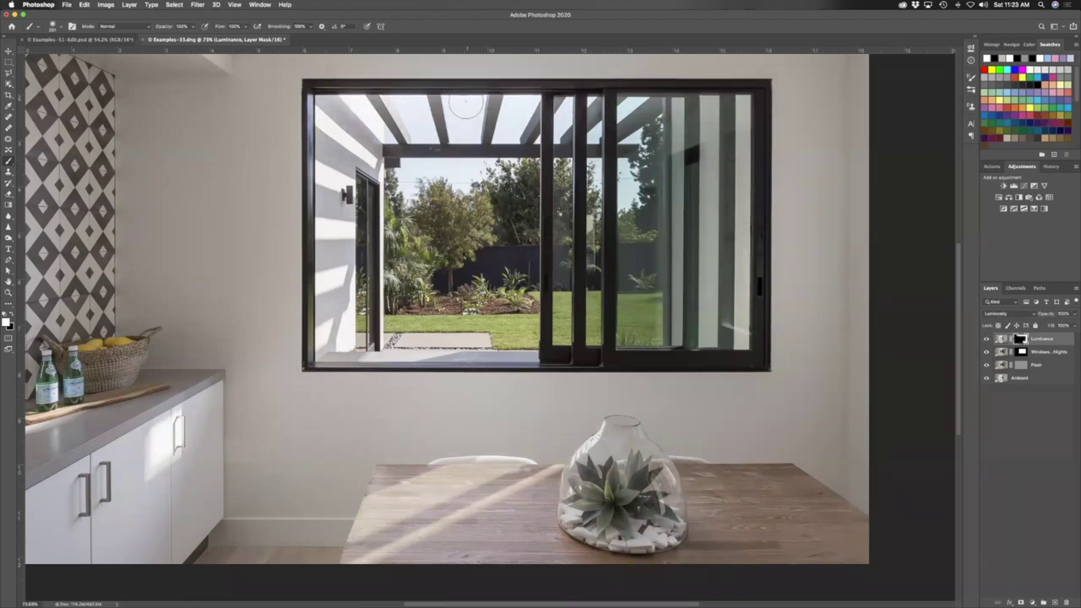
# - Paint black on the Luminance mask along the window's top edge and across the pergola and sky
pyautogui.moveTo(389, 104); pyautogui.dragTo(391, 105)
pyautogui.press('x')
pyautogui.keyDown('shift'); pyautogui.click(611, 93); pyautogui.keyUp('shift')
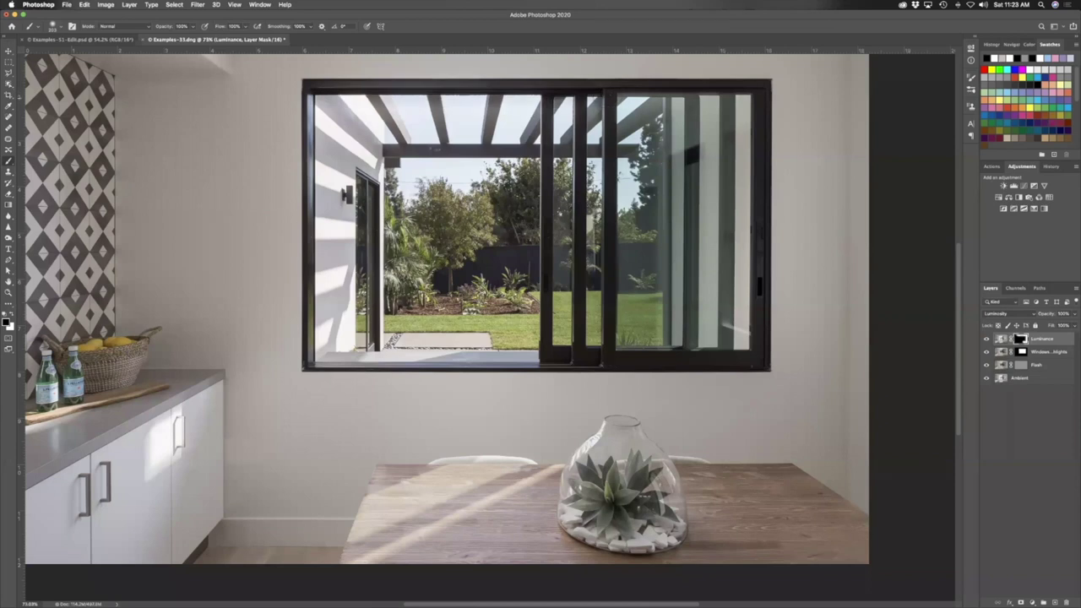
pyautogui.moveTo(499, 133); pyautogui.dragTo(531, 137)
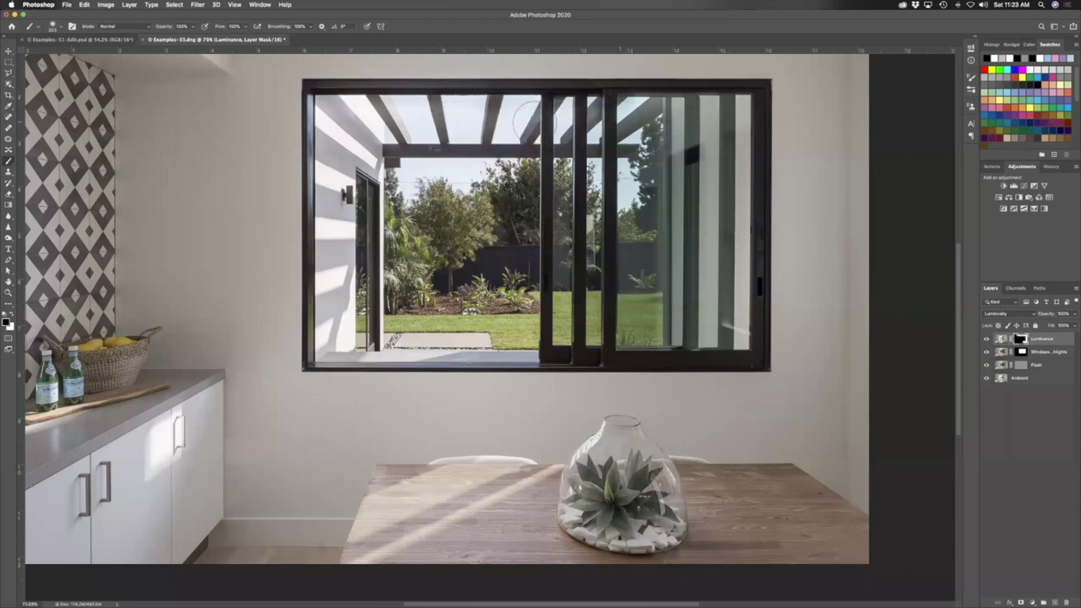
pyautogui.moveTo(627, 121); pyautogui.dragTo(387, 120)
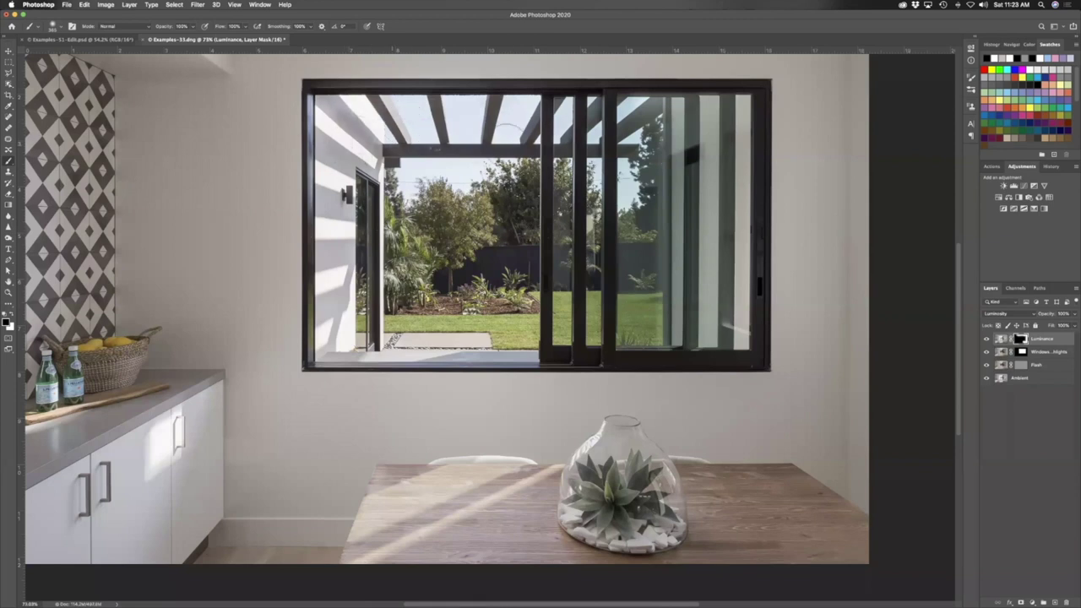
# - Add a new empty layer above Luminance and set its blend mode to Color
pyautogui.press('super+minus')
pyautogui.press('super+minus')
pyautogui.press('super+minus')
pyautogui.press('super+minus')
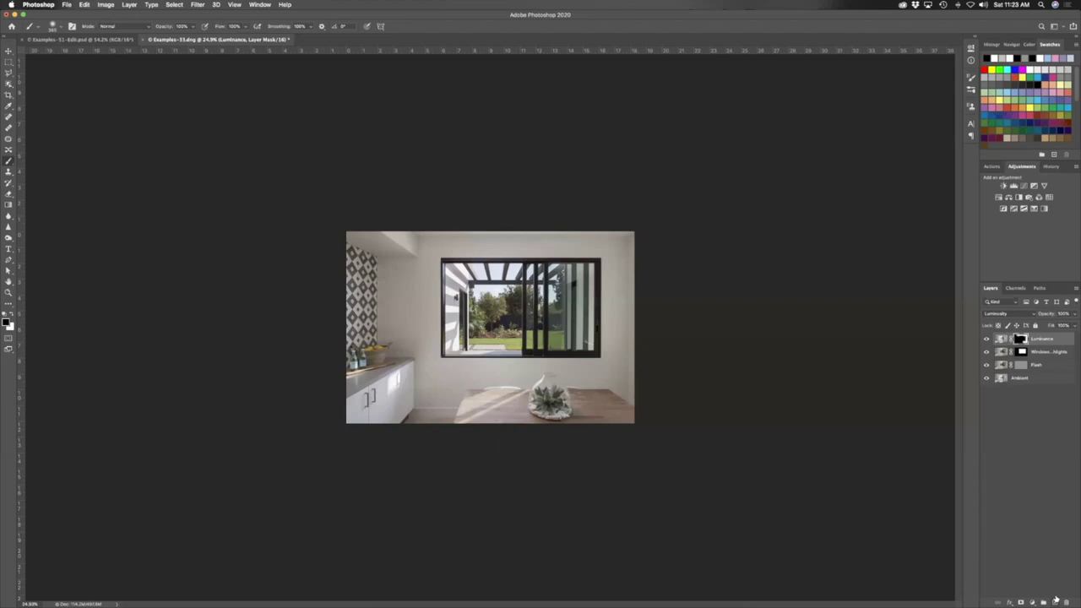
pyautogui.press('super+shift+alt+n')
pyautogui.click(1005, 314)
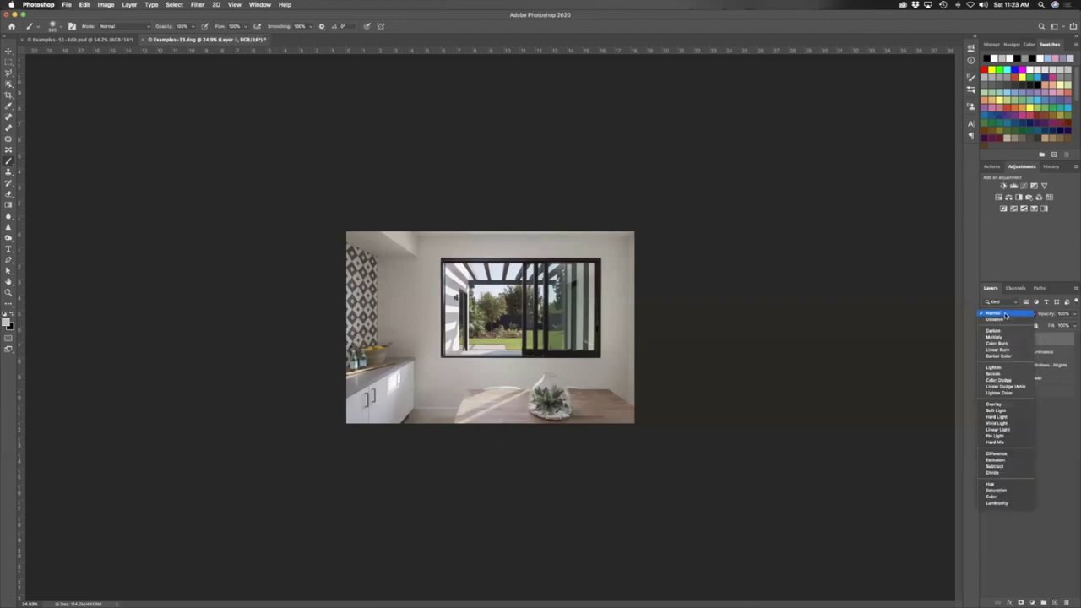
pyautogui.click(993, 497)
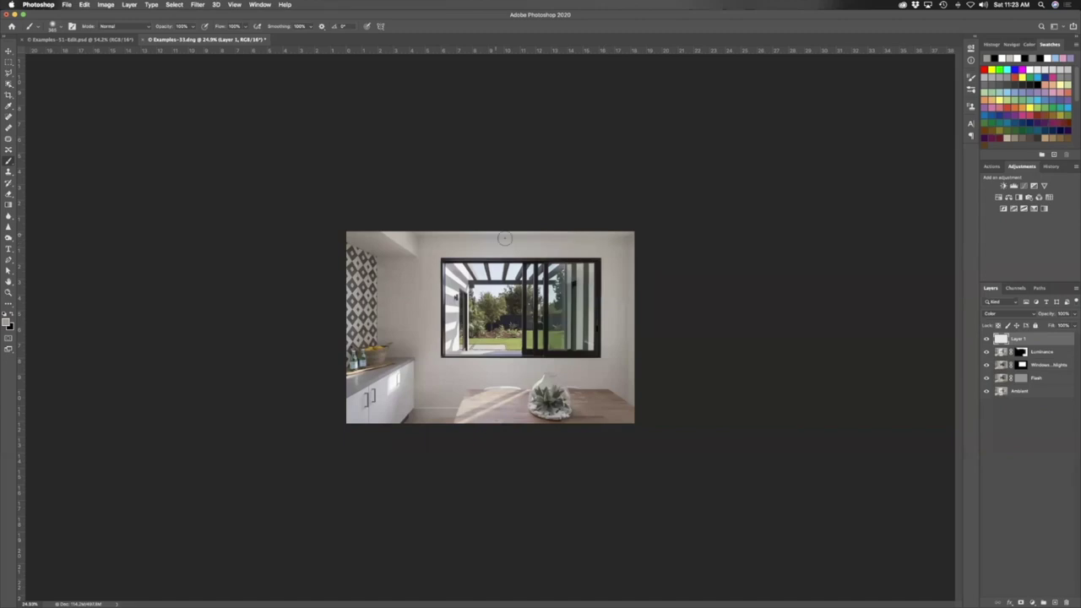
# - Try to paint the sampled neutral color over the wall above the window on the Color layer
pyautogui.moveTo(504, 237); pyautogui.dragTo(541, 239)
pyautogui.press('super+z')
pyautogui.hotkey('shift', '5')
# - Paint white on the Windows and Highlights mask over the bright sunlight patches on the cabinets and the table
pyautogui.click(1021, 365)
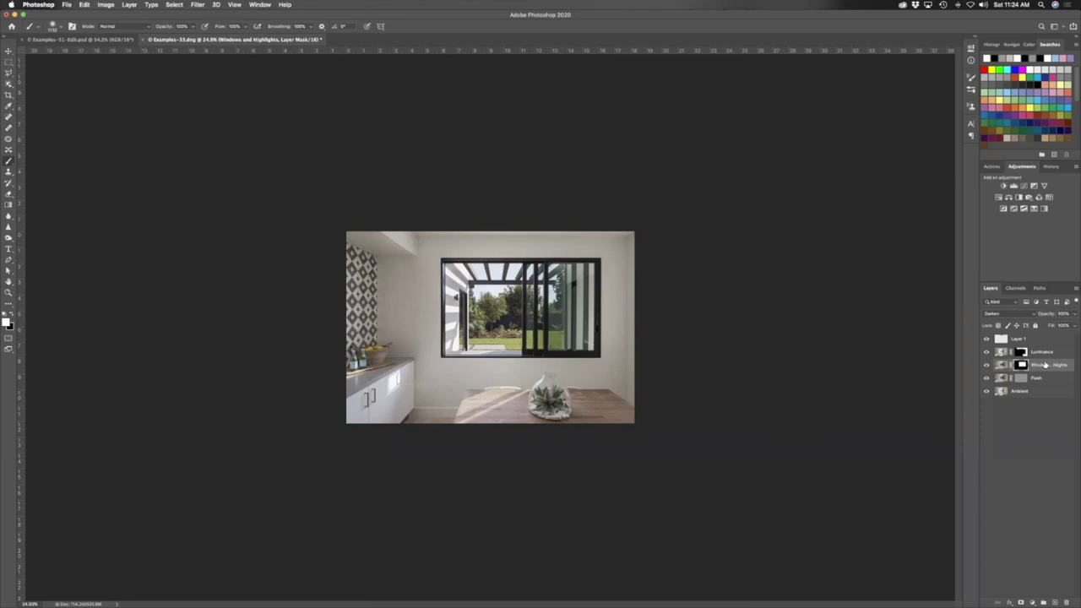
pyautogui.keyDown('ctrl'); pyautogui.keyDown('alt'); pyautogui.moveTo(394, 387); pyautogui.dragTo(370, 387); pyautogui.keyUp('alt'); pyautogui.keyUp('ctrl')
pyautogui.moveTo(480, 412)
pyautogui.keyDown('ctrl'); pyautogui.keyDown('alt'); pyautogui.mouseDown()
pyautogui.moveTo(489, 412)
pyautogui.moveTo(458, 419)
pyautogui.moveTo(466, 401)
pyautogui.moveTo(523, 395)
pyautogui.moveTo(478, 397)
pyautogui.moveTo(469, 409)
pyautogui.moveTo(471, 393)
pyautogui.moveTo(510, 407)
pyautogui.moveTo(495, 404)
pyautogui.moveTo(514, 396)
pyautogui.mouseUp(); pyautogui.keyUp('alt'); pyautogui.keyUp('ctrl')
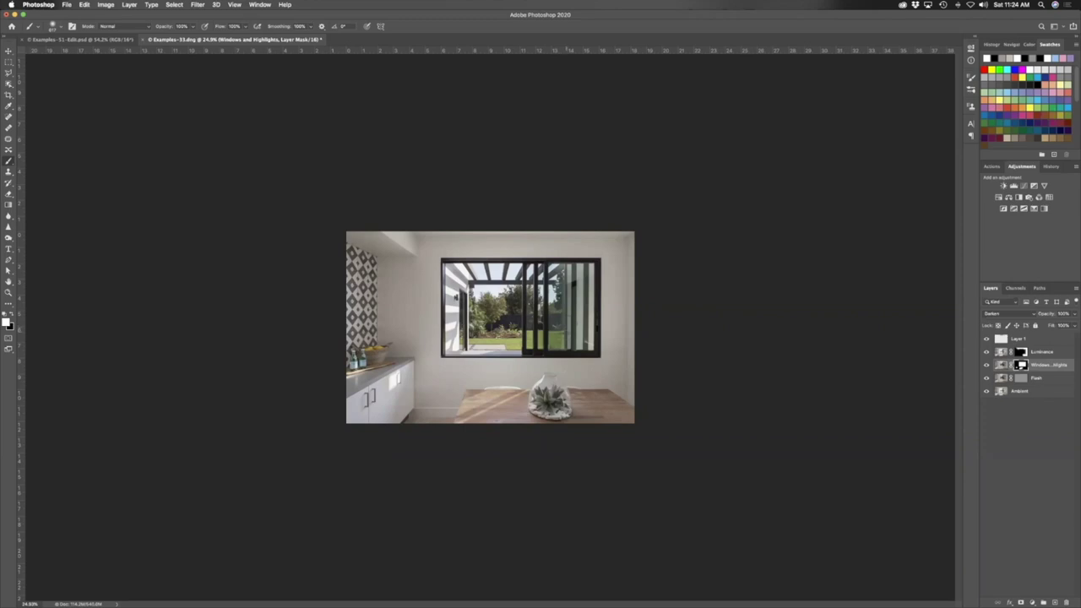
pyautogui.scroll(3, 566, 331)
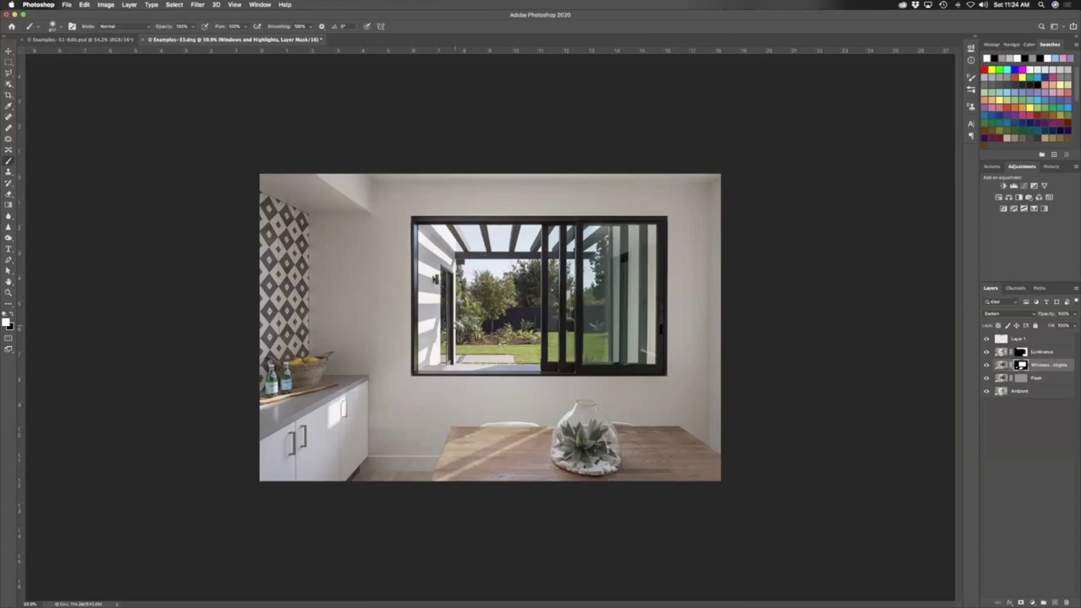
pyautogui.press('super+minus')
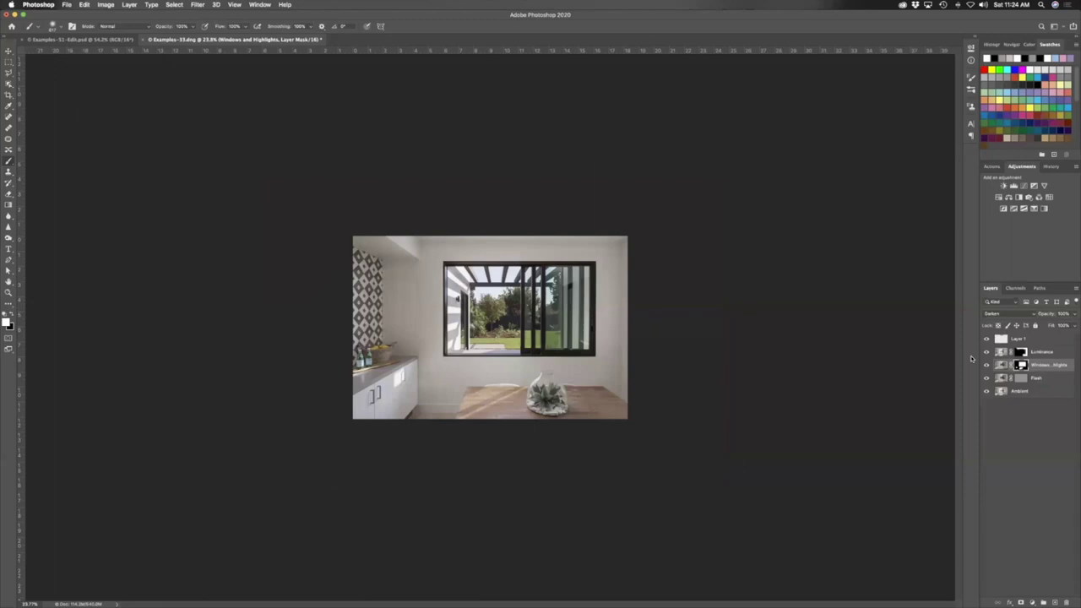
# - Flatten the image into a single background layer and save it
pyautogui.rightClick(1030, 341)
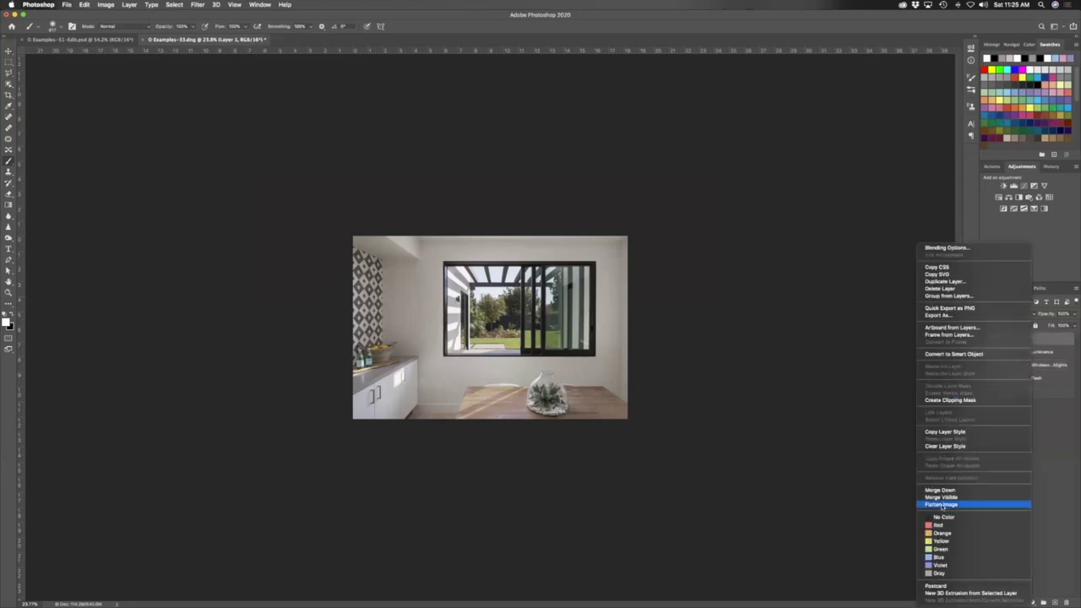
pyautogui.click(941, 504)
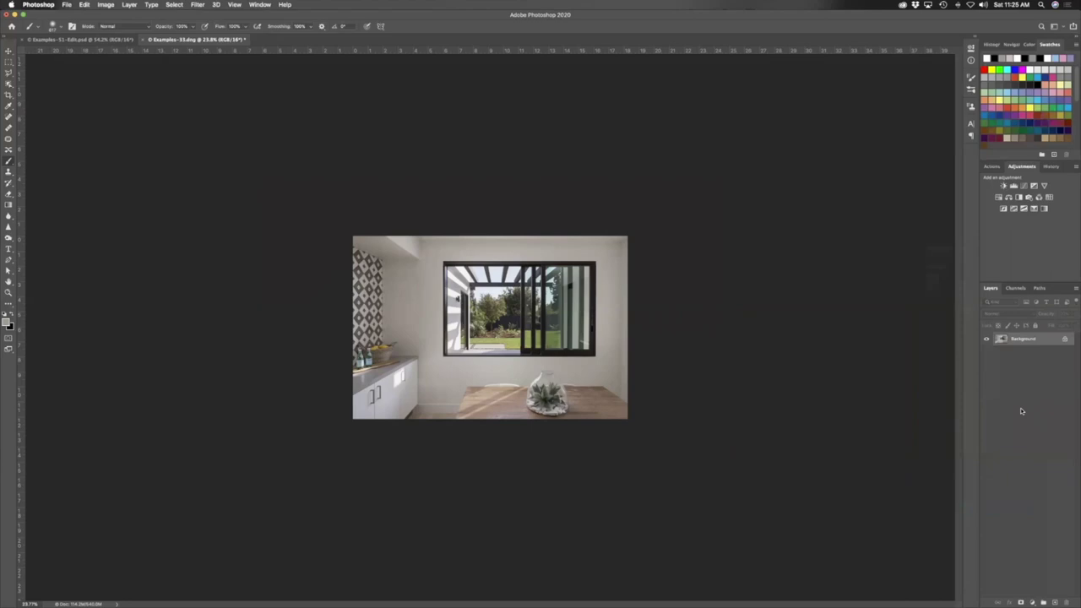
pyautogui.press('super+s')
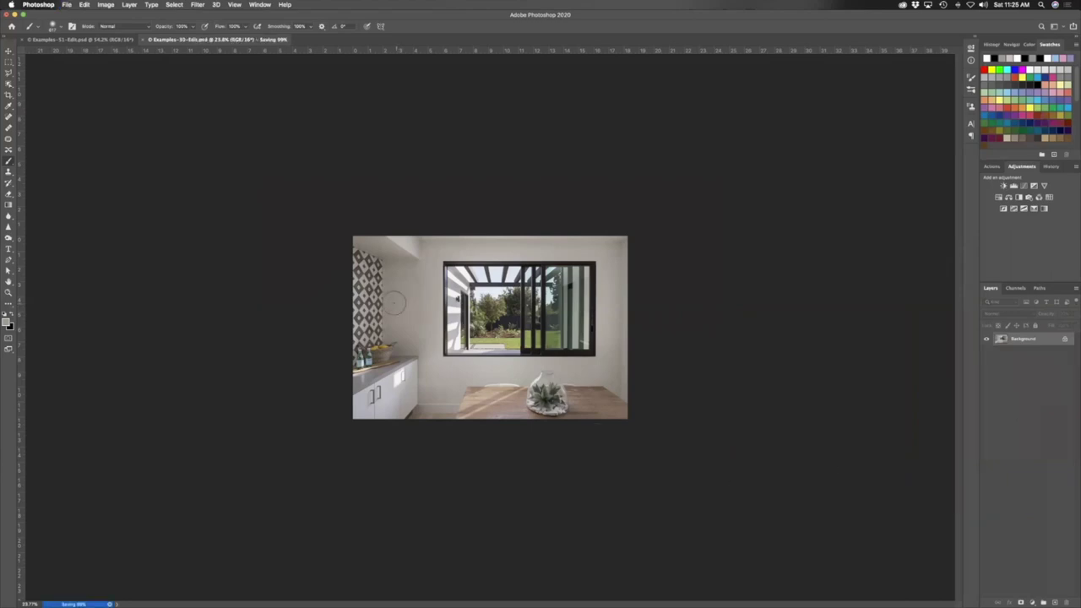
# - Switch to Lightroom, apply the 3 Finishing - Interior preset to Examples-30-Edit.psd and set its exposure to +0.22
pyautogui.hotkey('ctrl', 'Right')
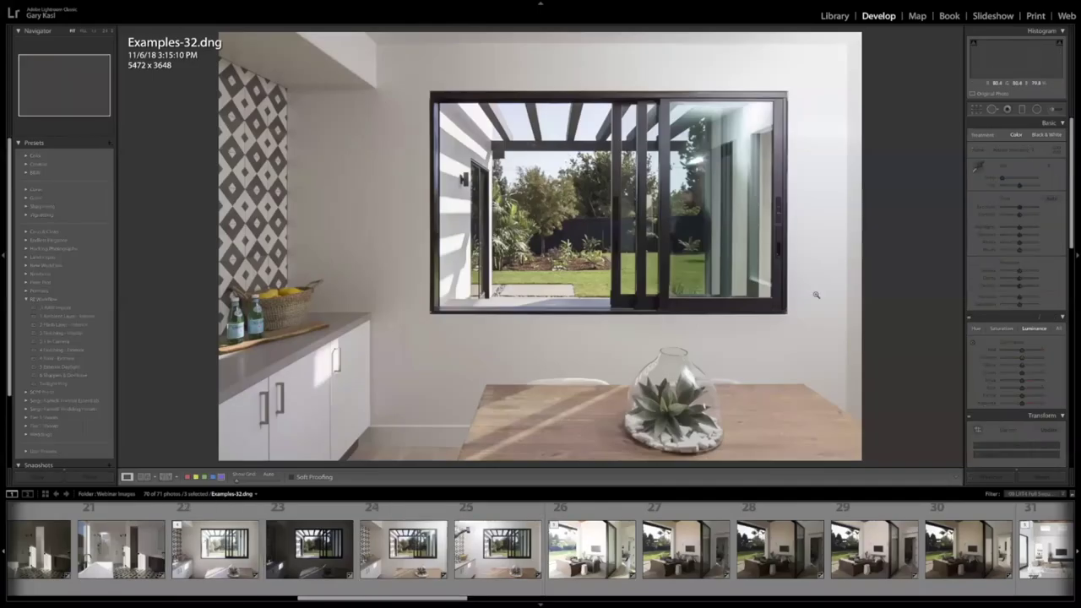
pyautogui.click(74, 333)
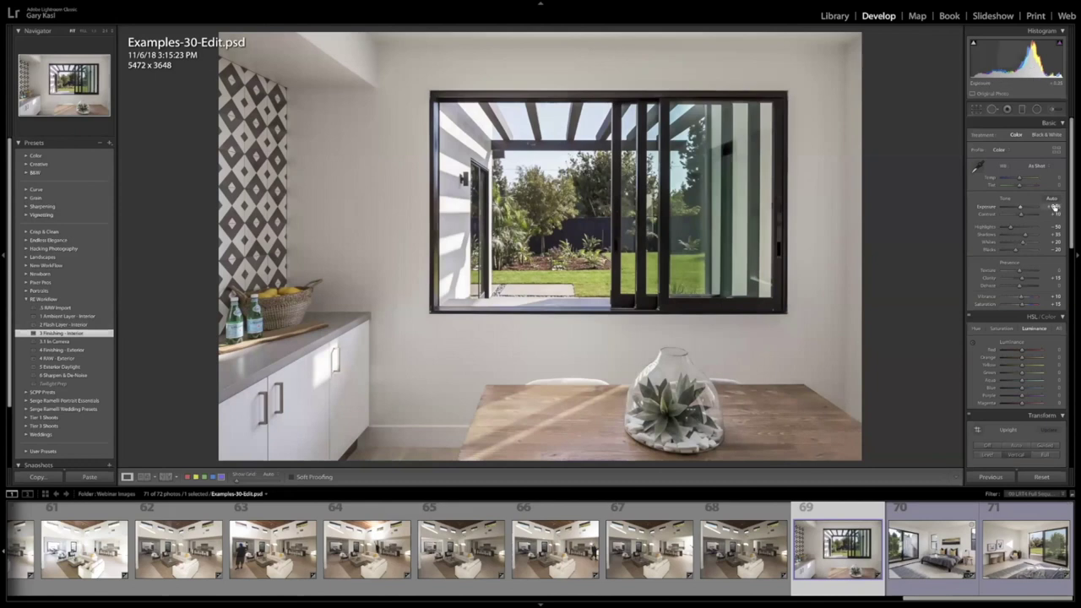
pyautogui.moveTo(1053, 207); pyautogui.dragTo(1043, 207)
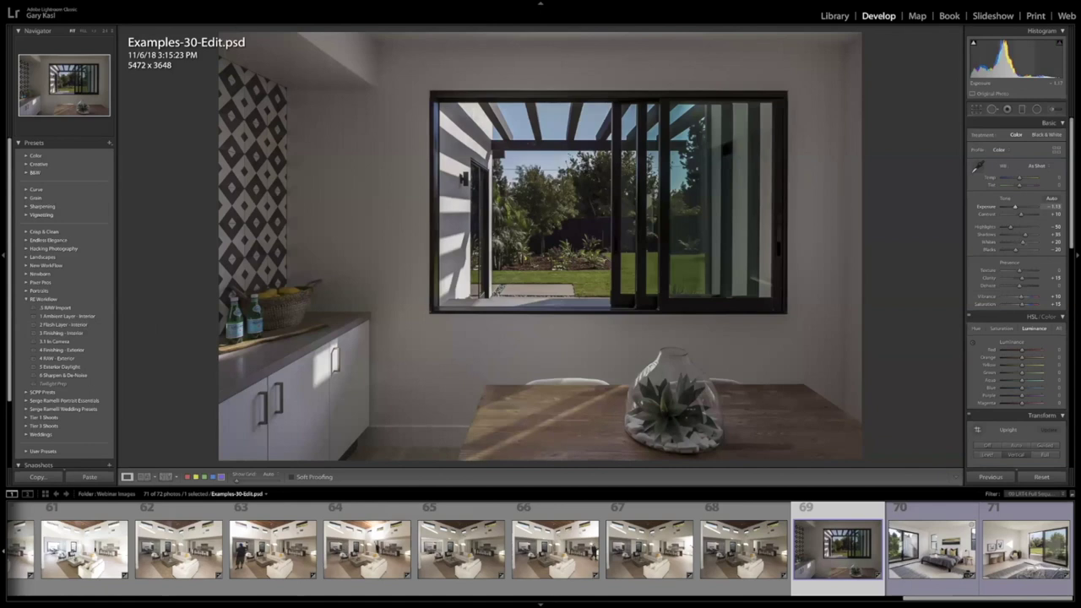
pyautogui.moveTo(1045, 207); pyautogui.dragTo(1056, 207)
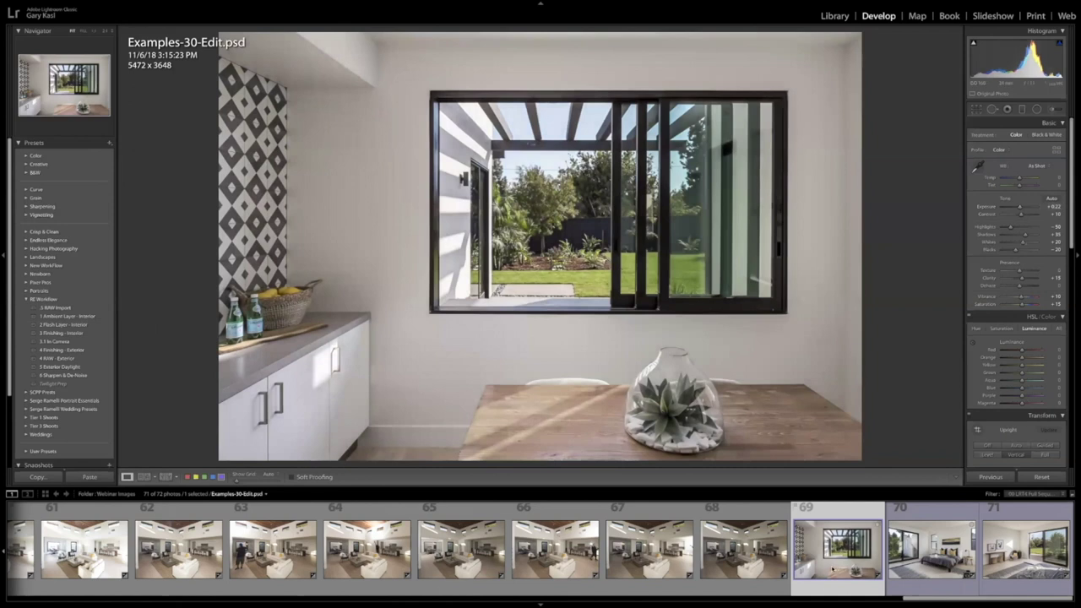
# - Find the window scene's source exposures in the filmstrip and collapse their stack
pyautogui.scroll(15, 651, 553)
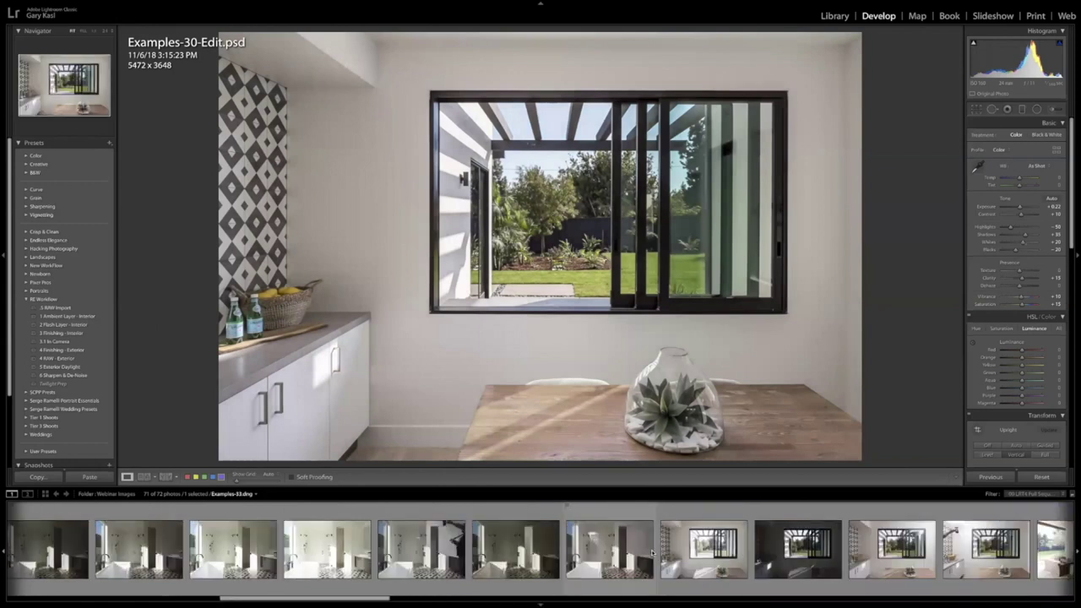
pyautogui.scroll(-5, 651, 553)
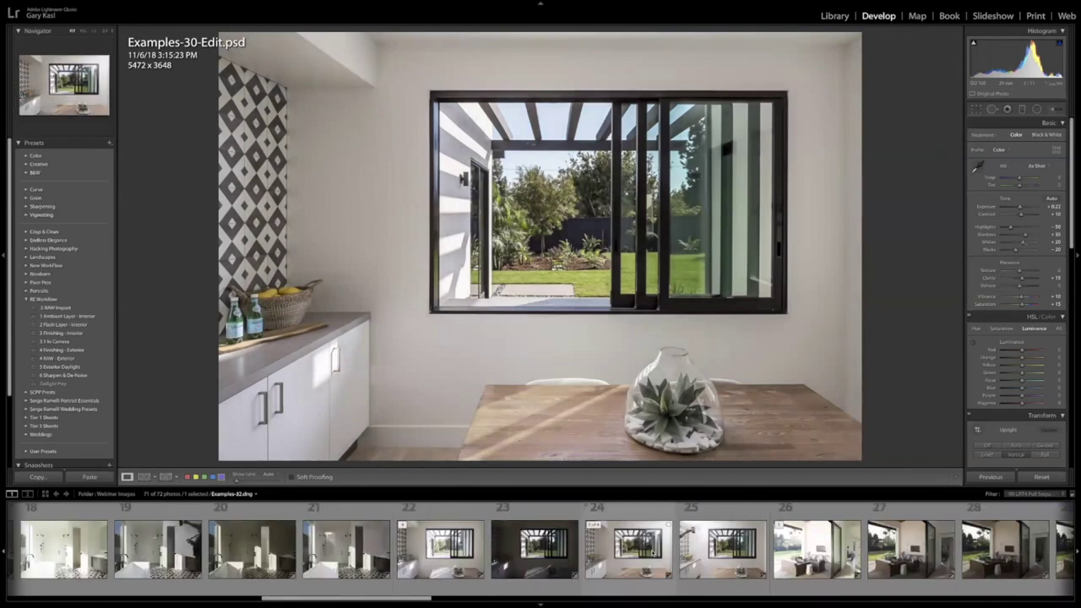
pyautogui.click(402, 526)
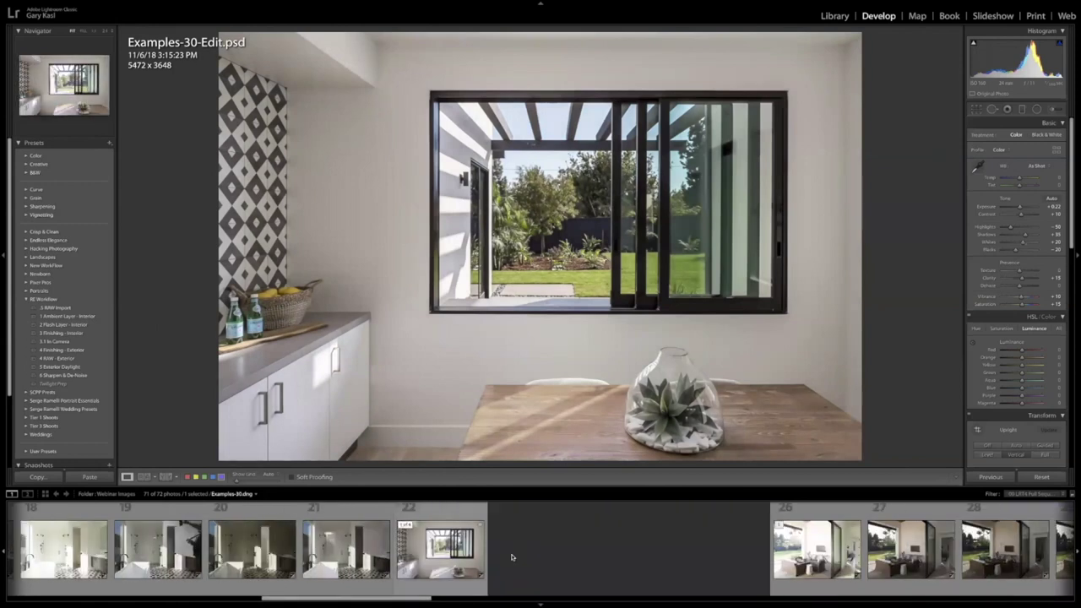